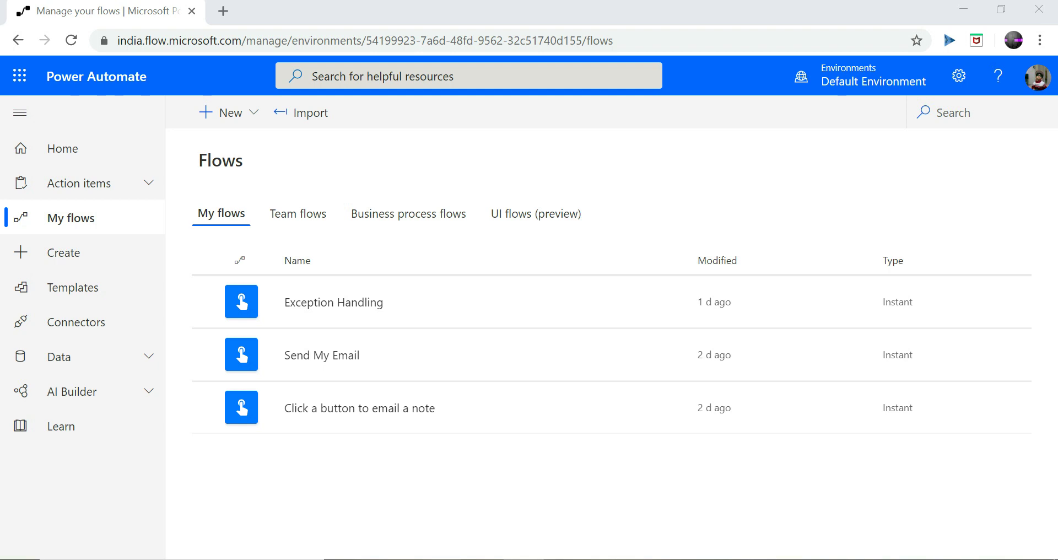
Switch to File Explorer and create an Excel worksheet named CountryCapital in the OneDrive Power Automate folder
key(alt+Tab)
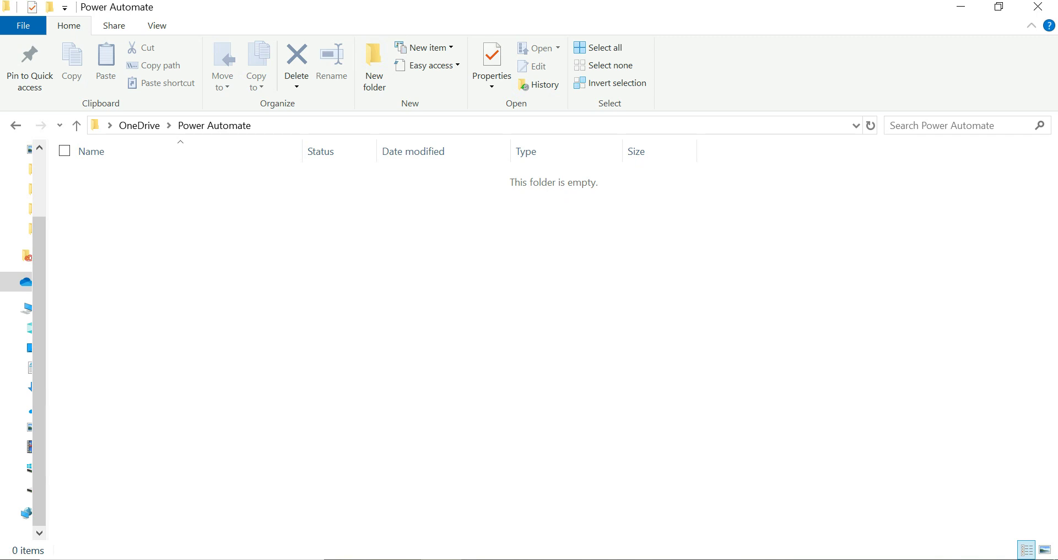
right_click(85, 280)
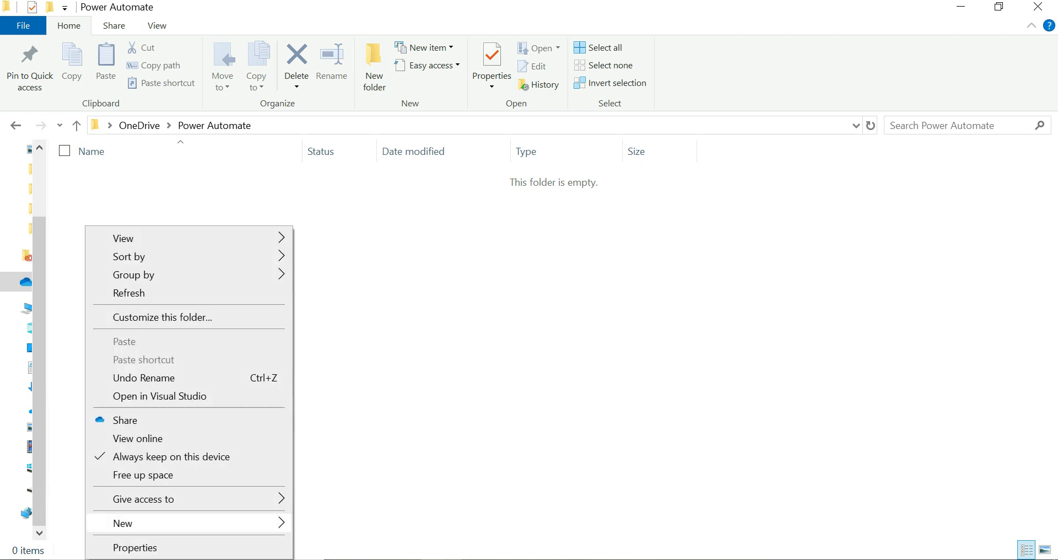
mouse_move(122, 524)
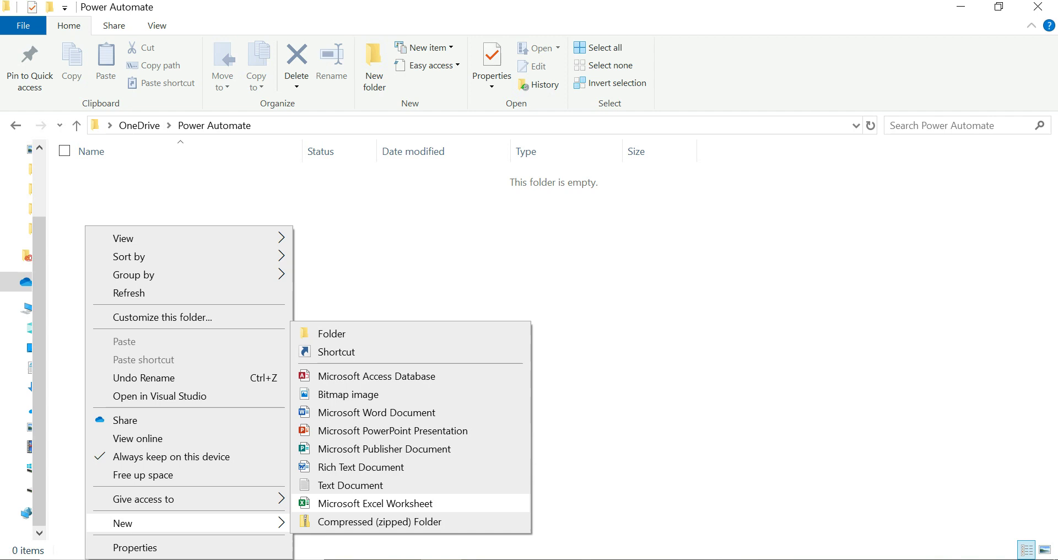
click(374, 503)
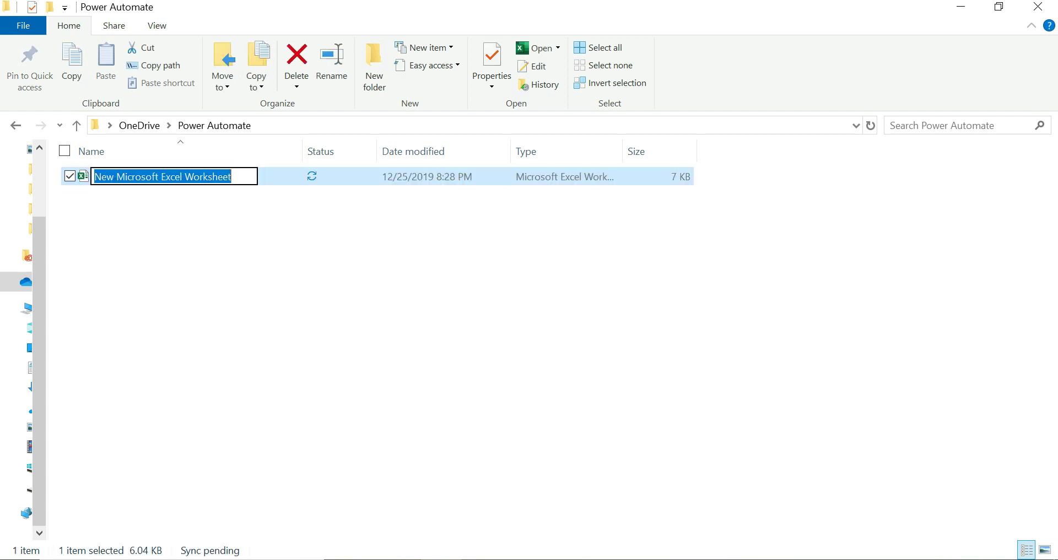
text(Cou)
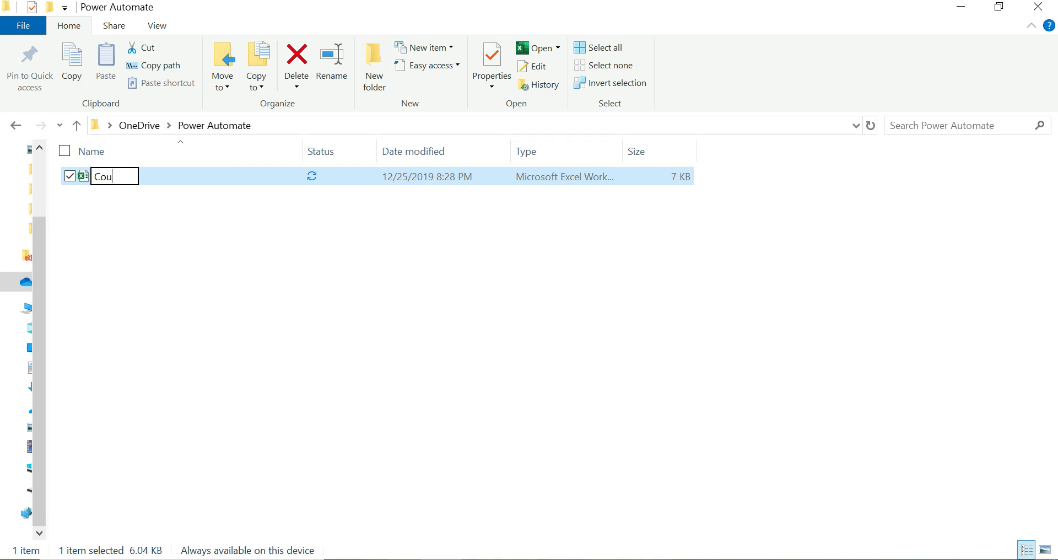
text(ntryCap)
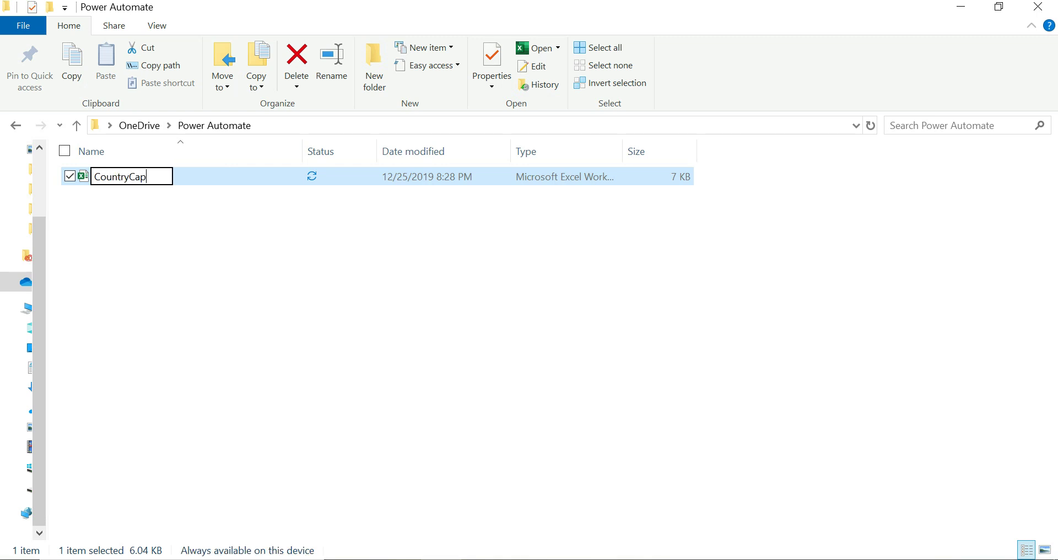
text(ital)
key(Return)
Open the CountryCapital workbook and create a table with headers over the range A1:B7
double_click(125, 177)
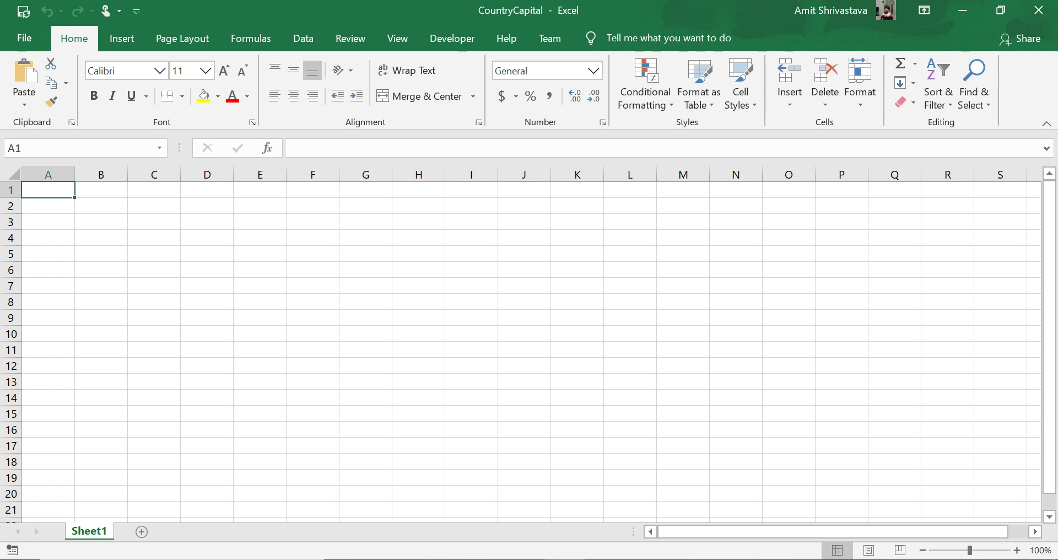
drag(48, 190, 101, 286)
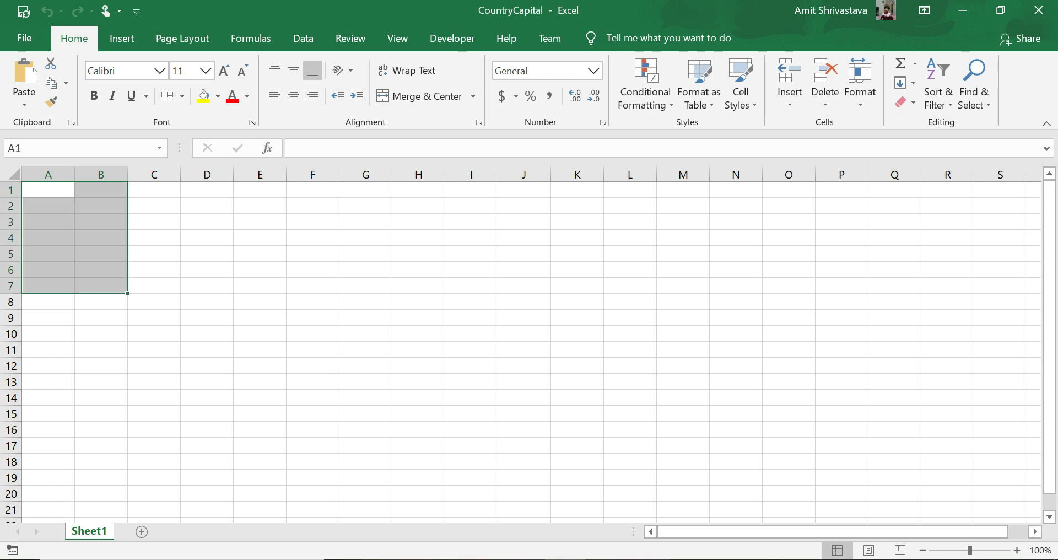
click(122, 38)
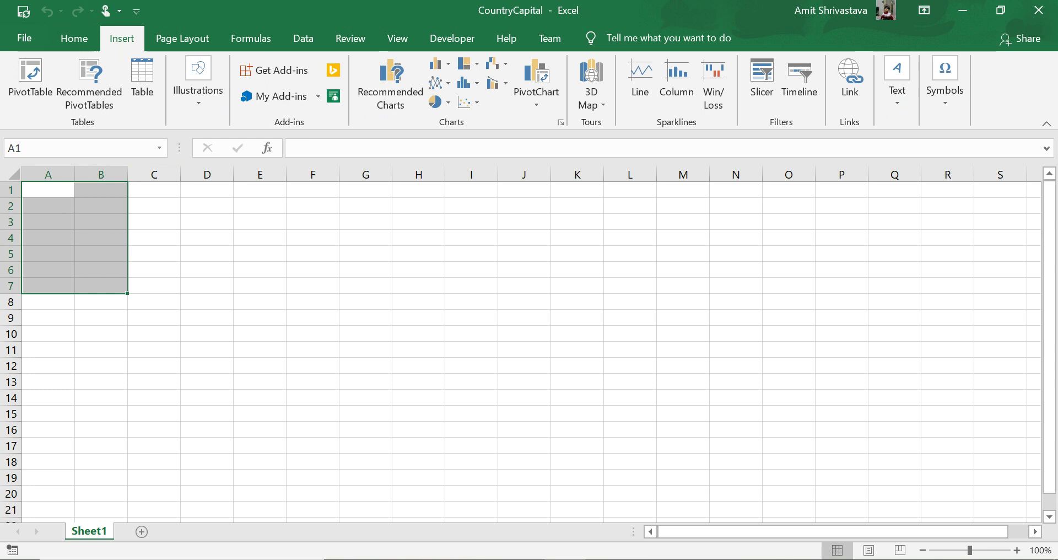
click(142, 83)
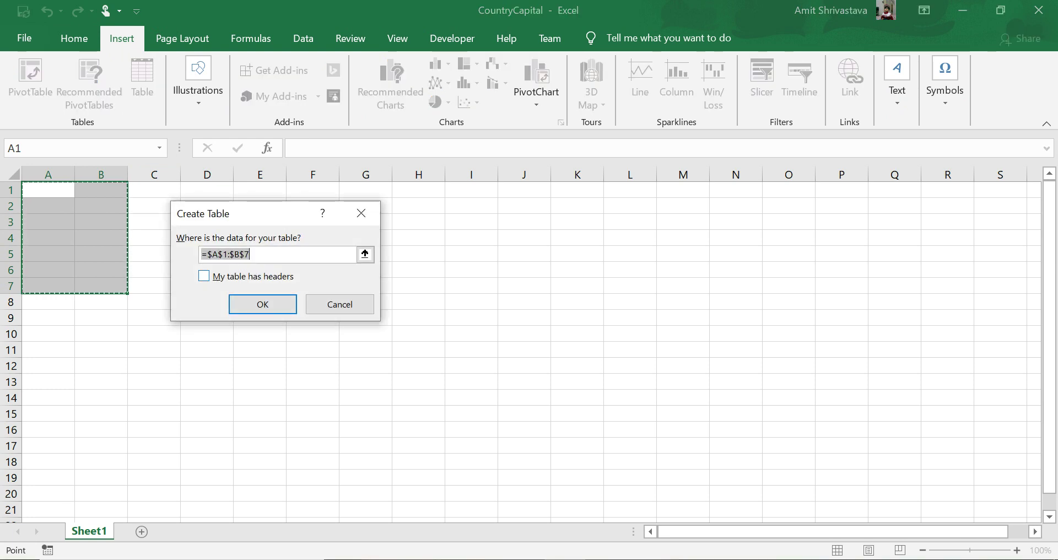
click(204, 276)
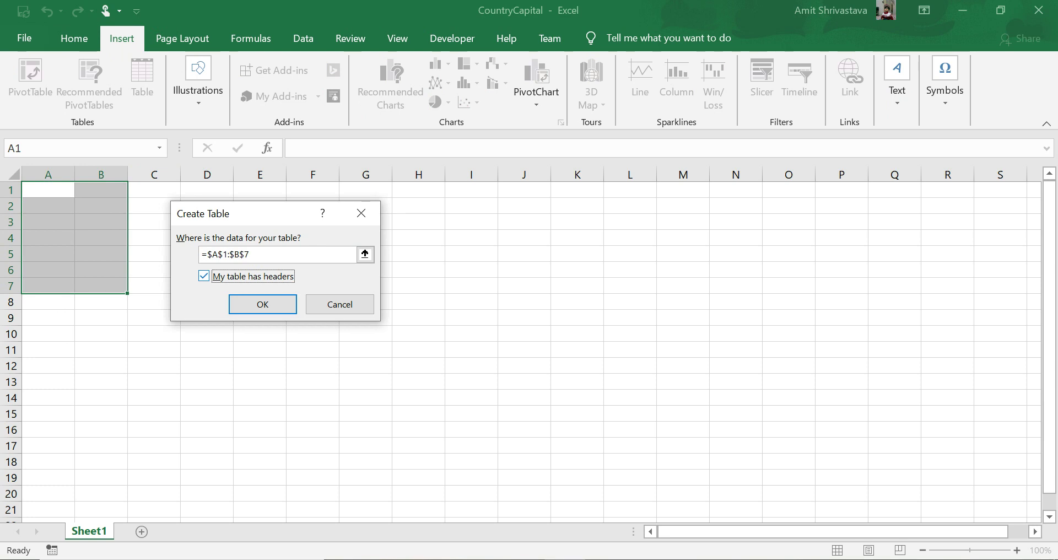
key(Return)
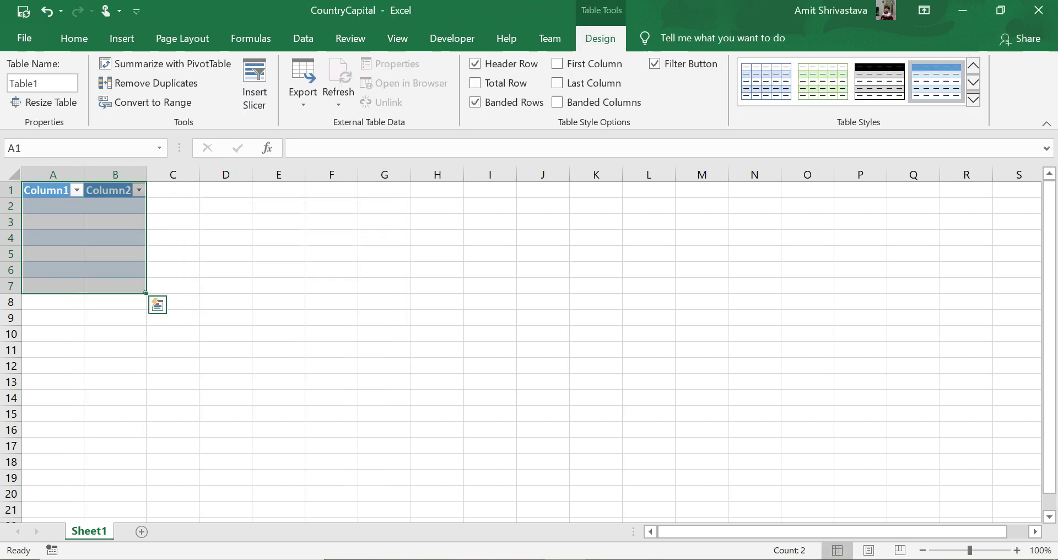
Rename the table's first column header in A1 as Country
double_click(65, 191)
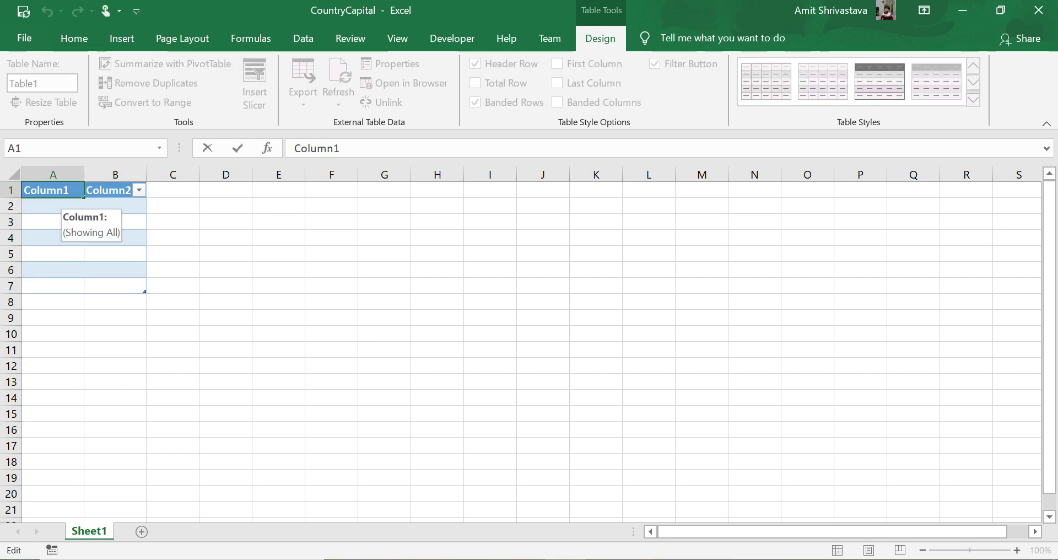
key(BackSpace)
key(BackSpace)
key(BackSpace)
key(BackSpace)
key(BackSpace)
key(BackSpace)
key(BackSpace)
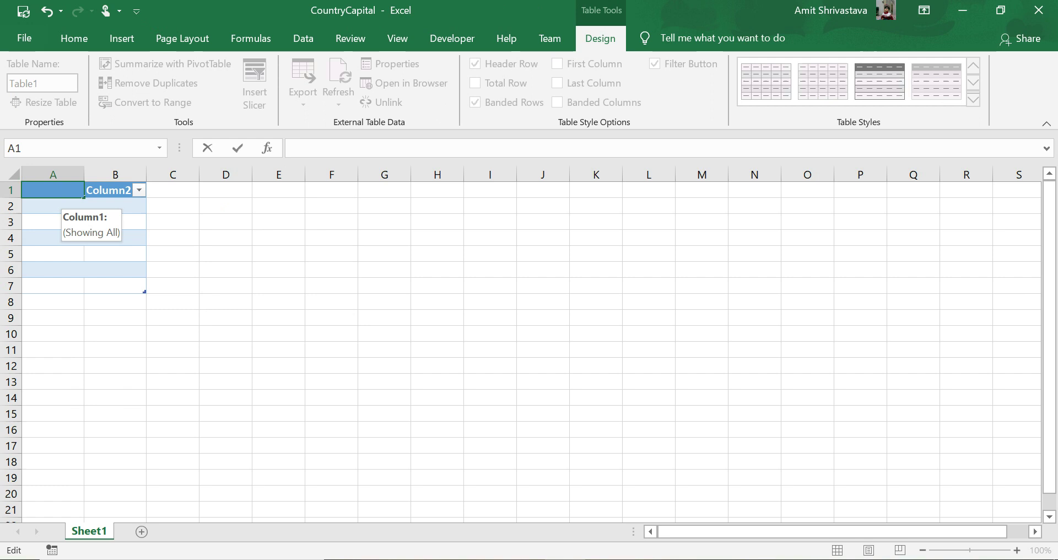
text(Country)
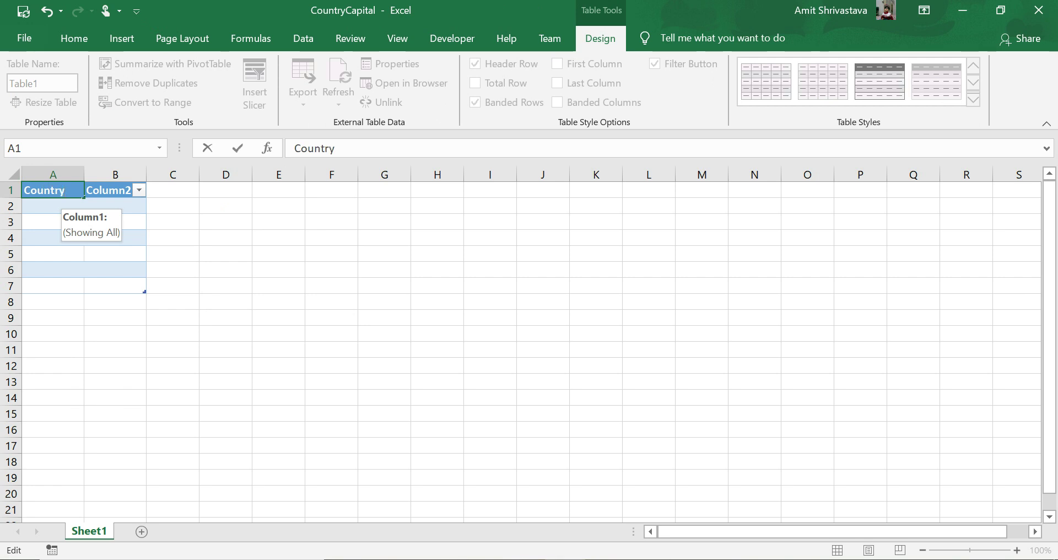
Rename the table's second column header in B1 as Capital
key(Tab)
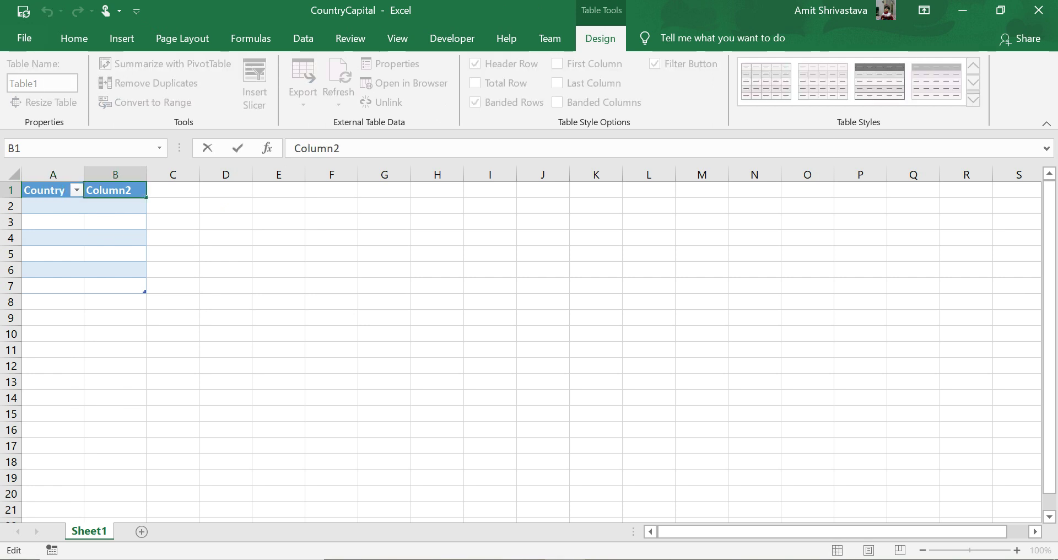
key(Delete)
key(Delete)
key(Delete)
key(Delete)
key(Delete)
key(Delete)
key(Delete)
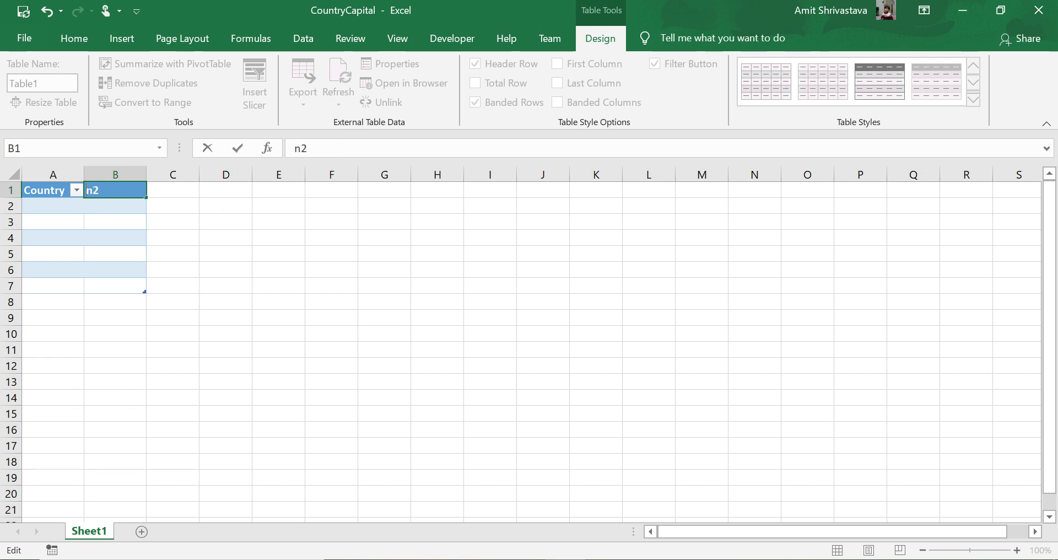
text(Capital)
key(Return)
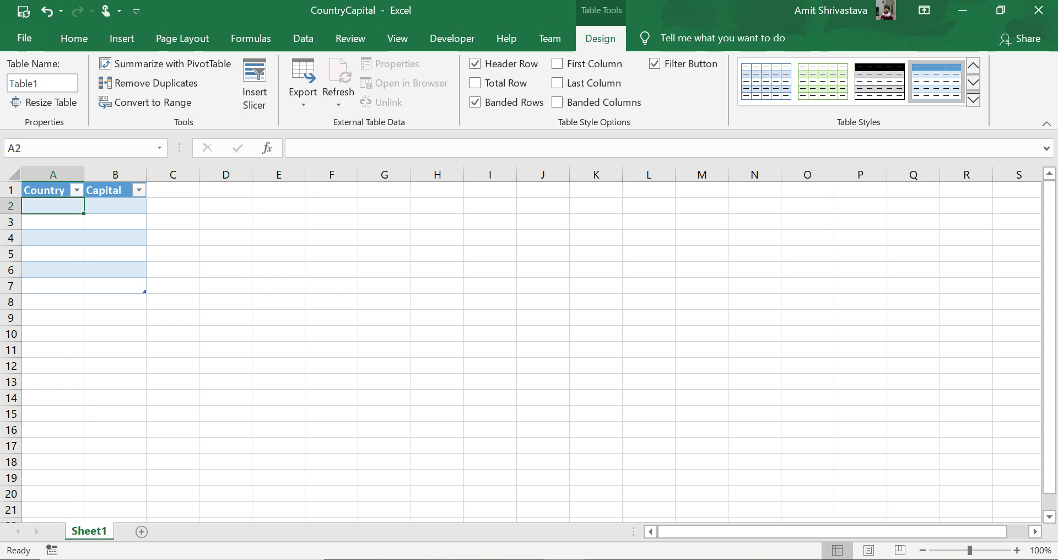
Fill the first three table rows with India and Delhi, Australia and Canberra, and USA and Washington
text(India)
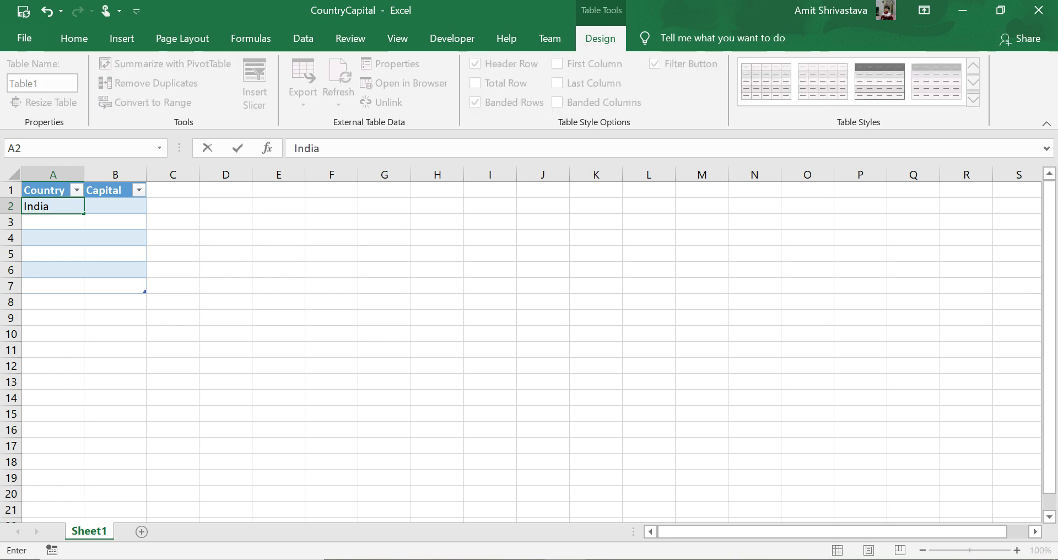
key(Tab)
text(Del)
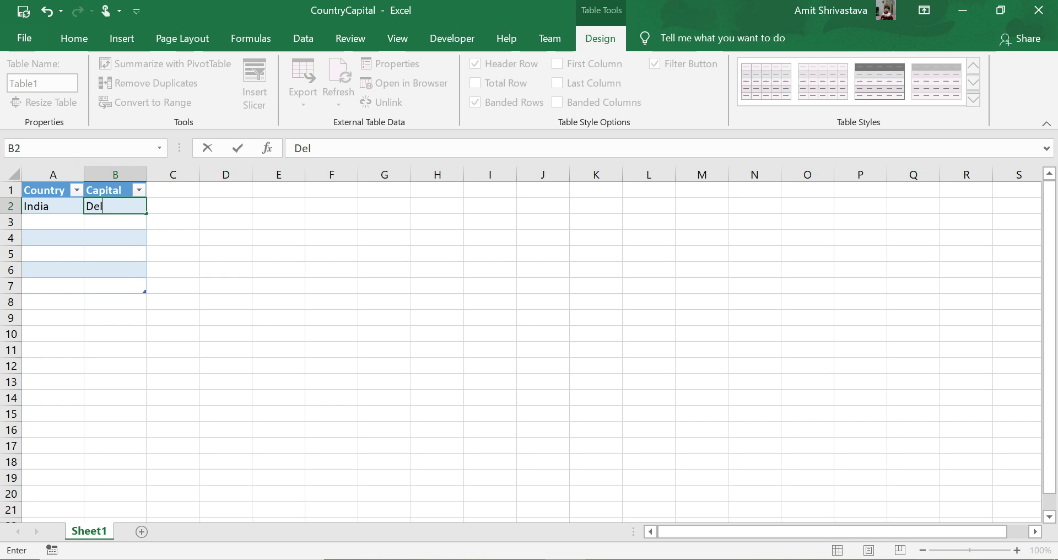
text(hi)
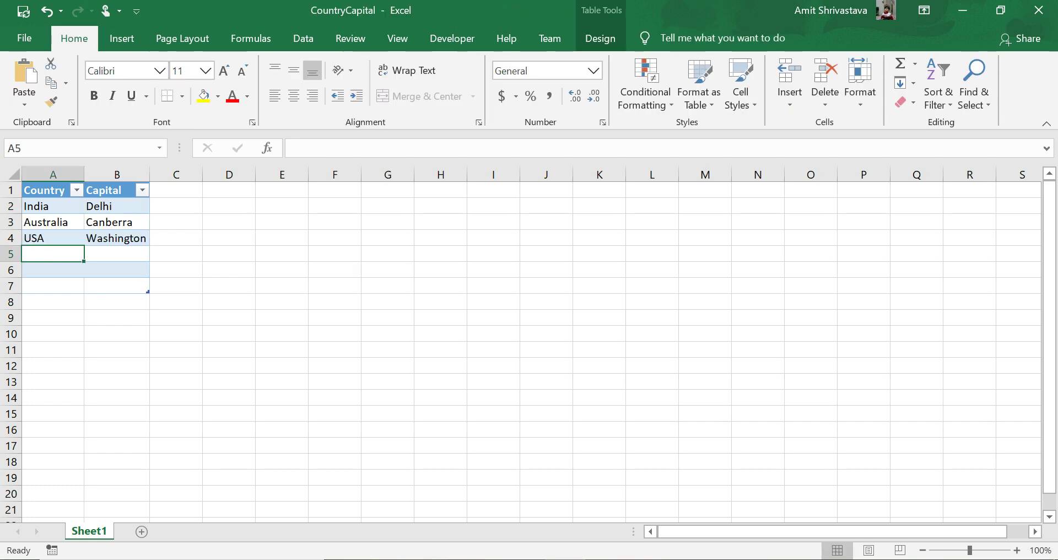
Enter United Kingdom and London in row 5, and fit column A's width to its contents
text(Unite)
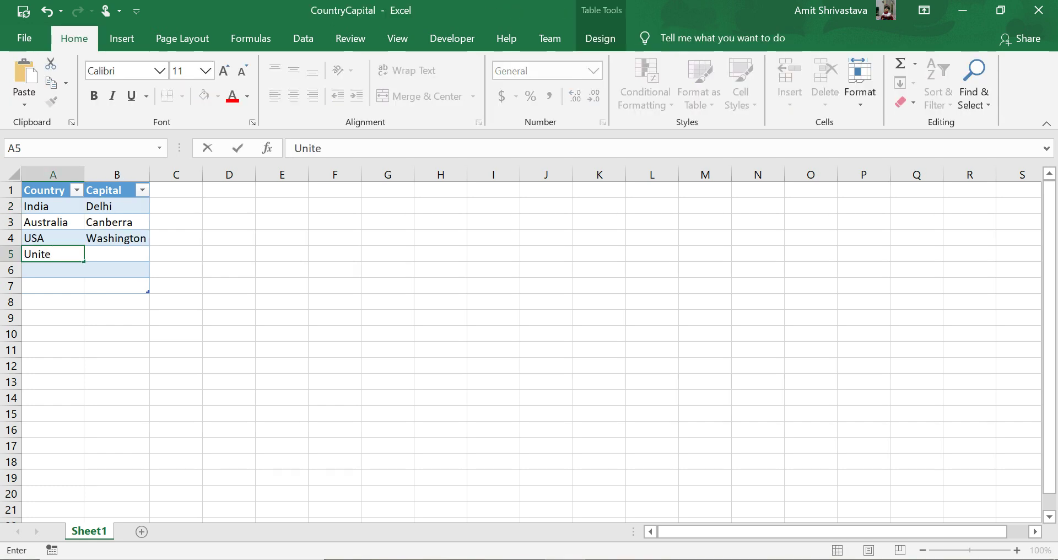
text(d Ki)
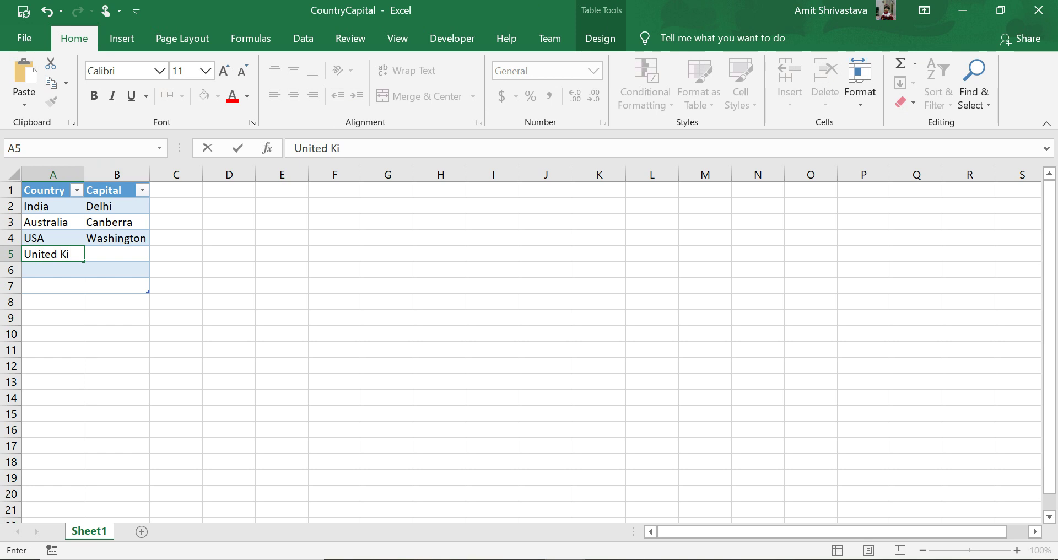
text(ngdom)
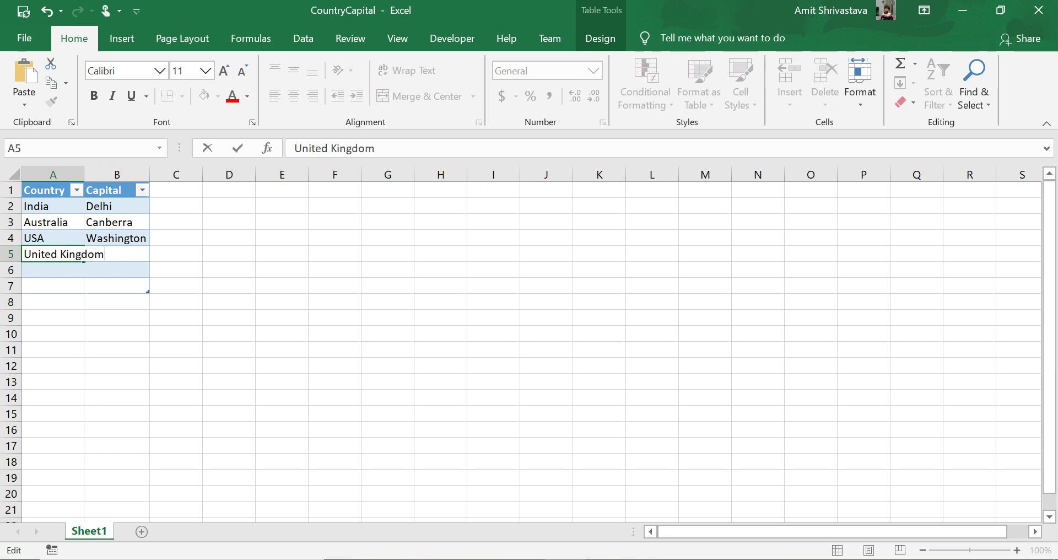
key(Tab)
text(London)
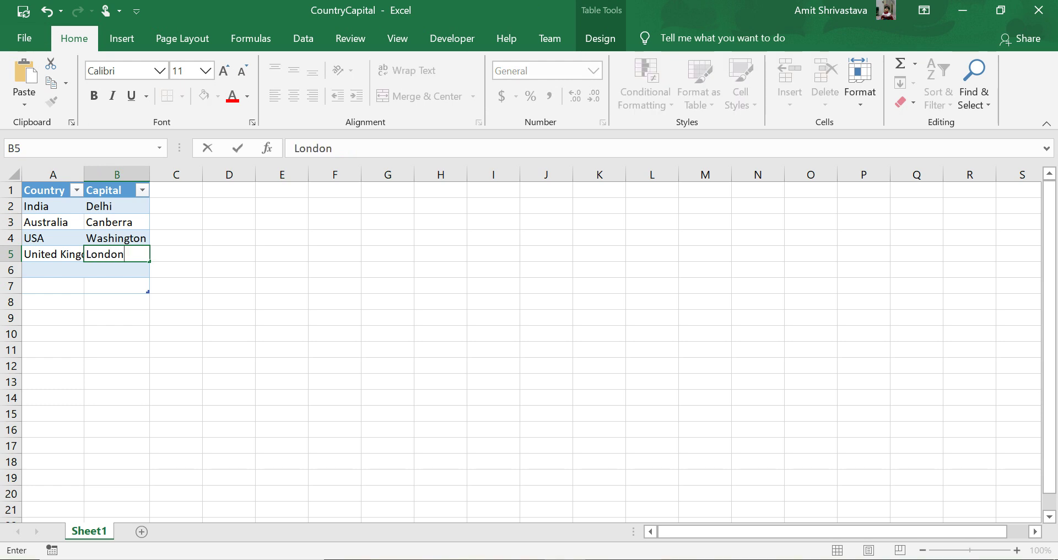
click(229, 302)
double_click(84, 174)
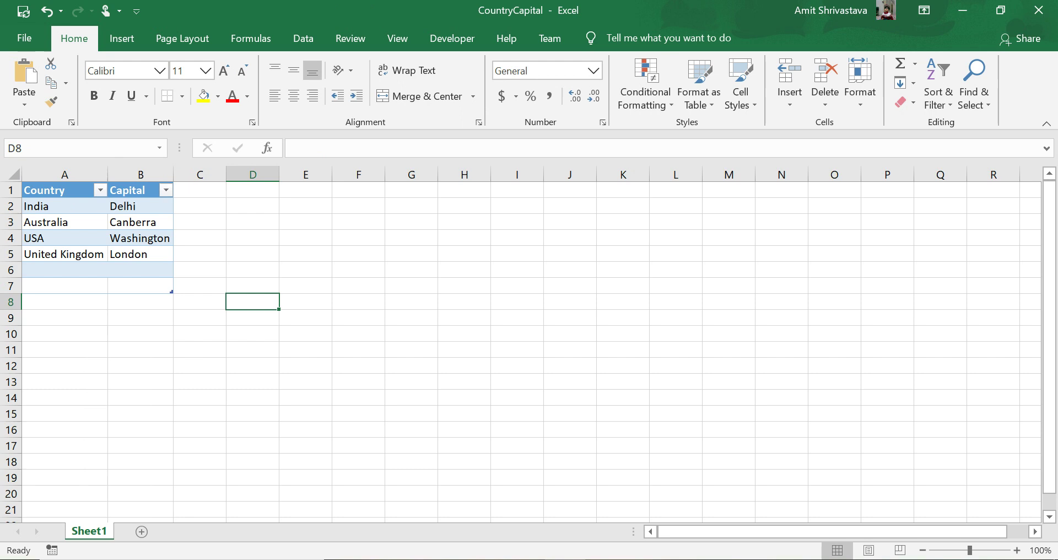
Select the Country column's data and set the table name to MyTable
click(64, 184)
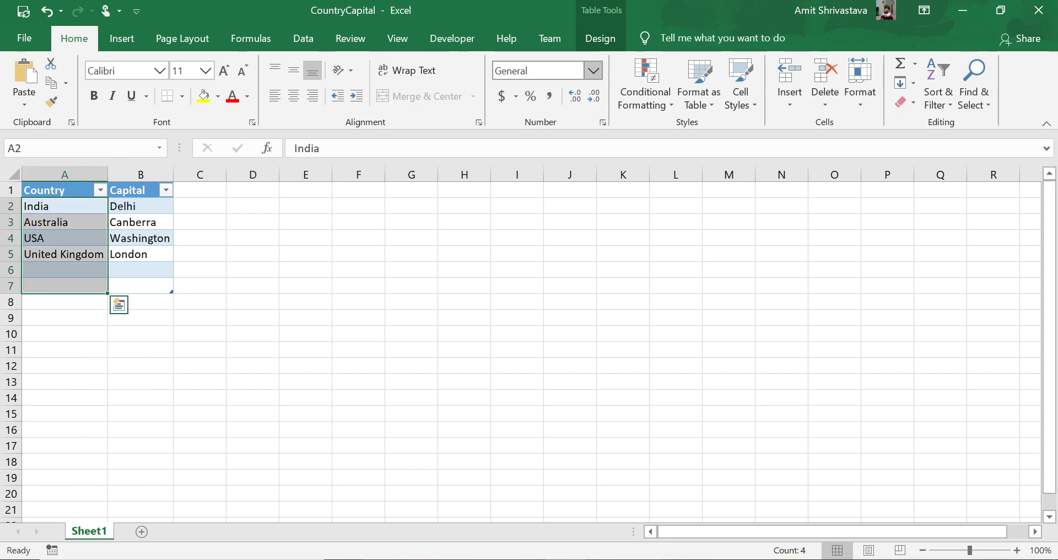
click(600, 38)
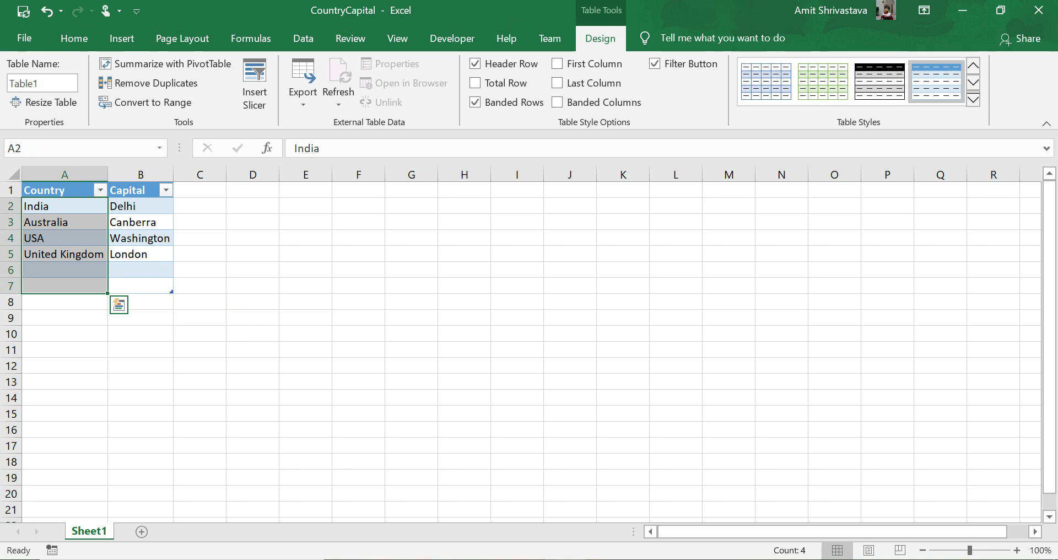
click(42, 84)
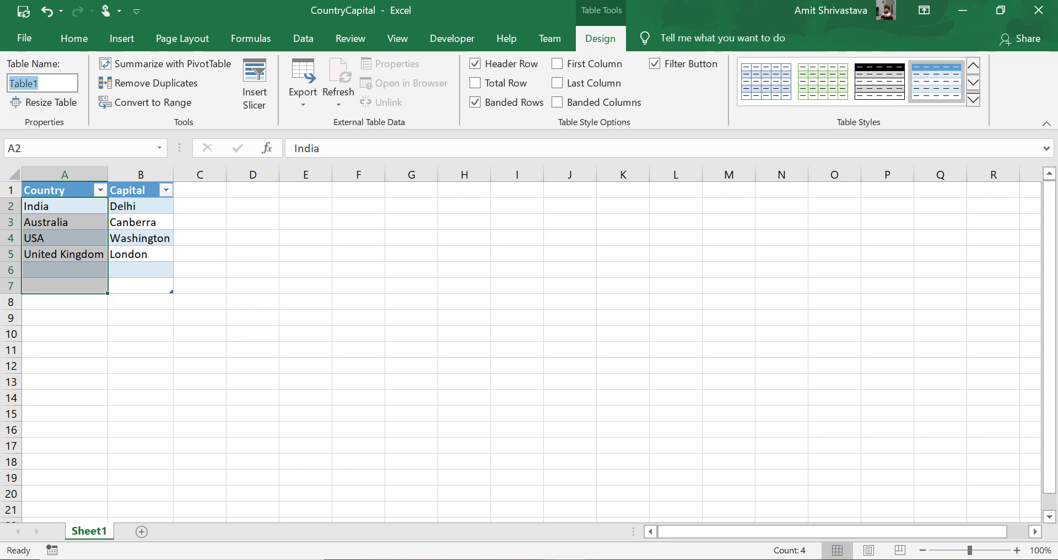
key(BackSpace)
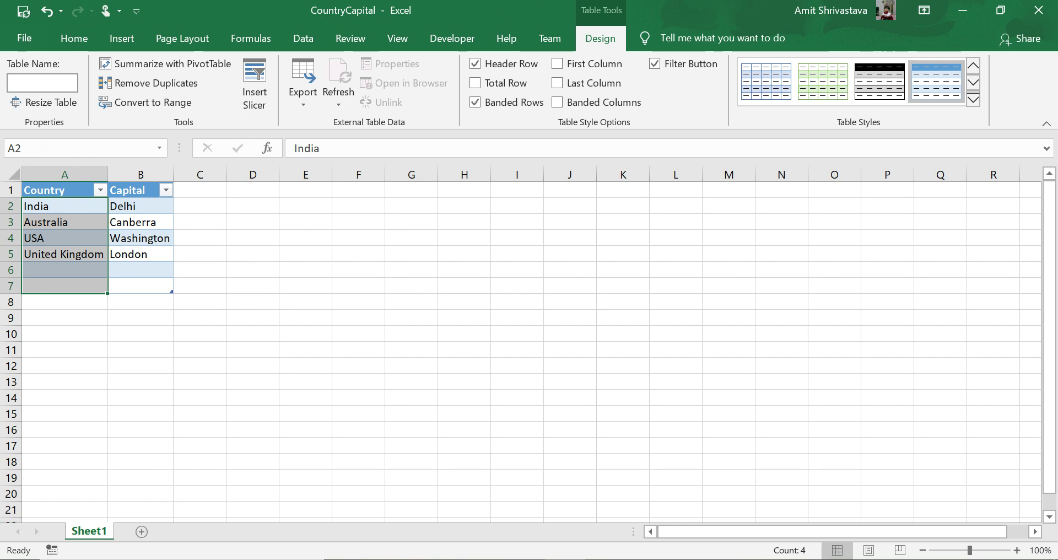
text(MyTable)
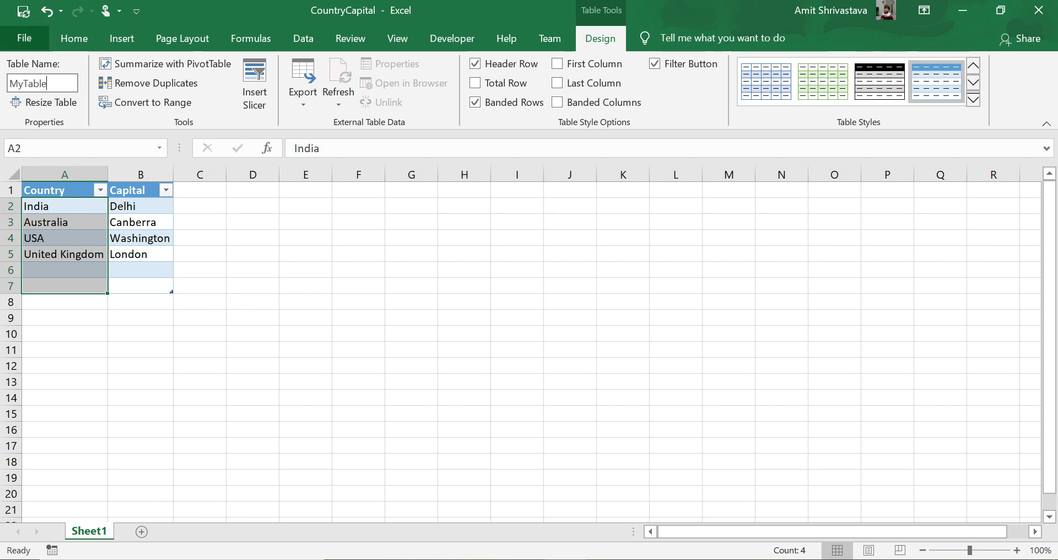
Save the CountryCapital workbook and close it
click(23, 11)
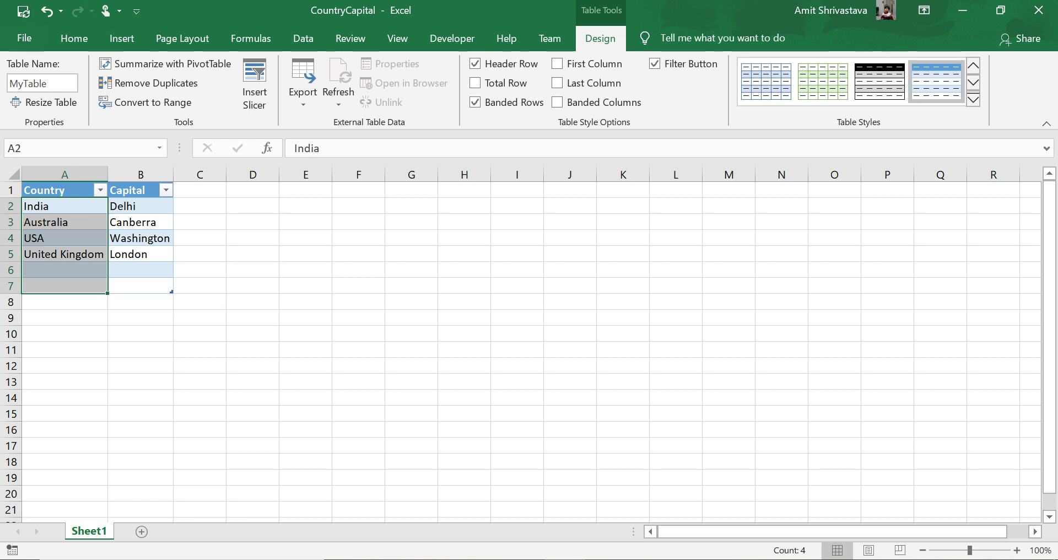
click(1038, 10)
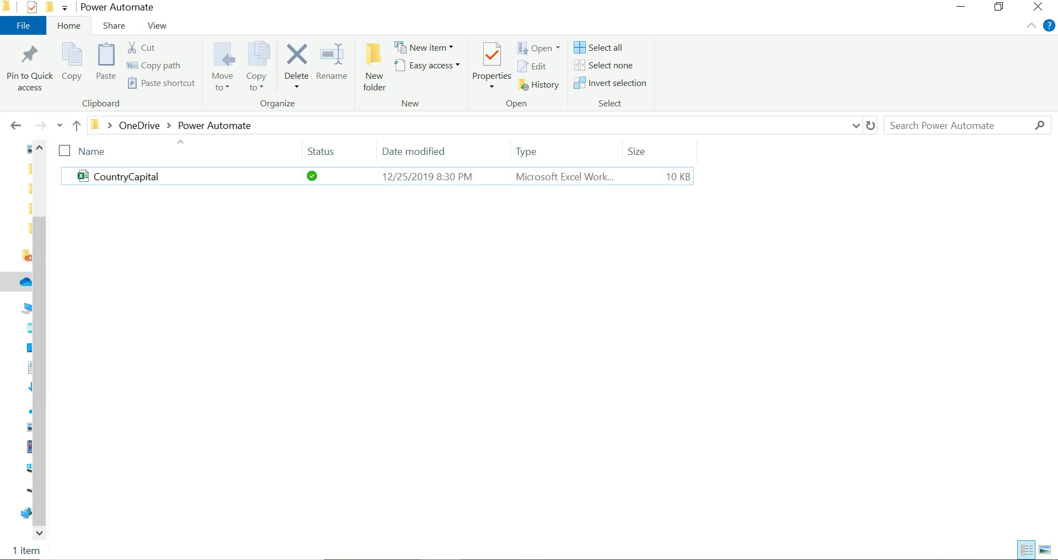
Switch to Power Automate and create a blank instant flow named Search Excel with the Manually trigger a flow trigger
key(alt+Tab)
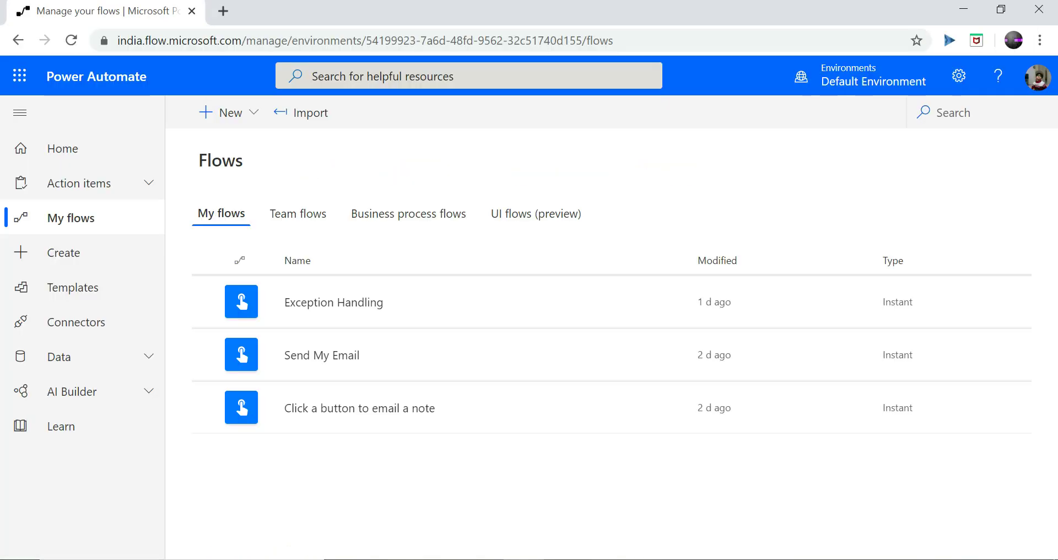
click(226, 113)
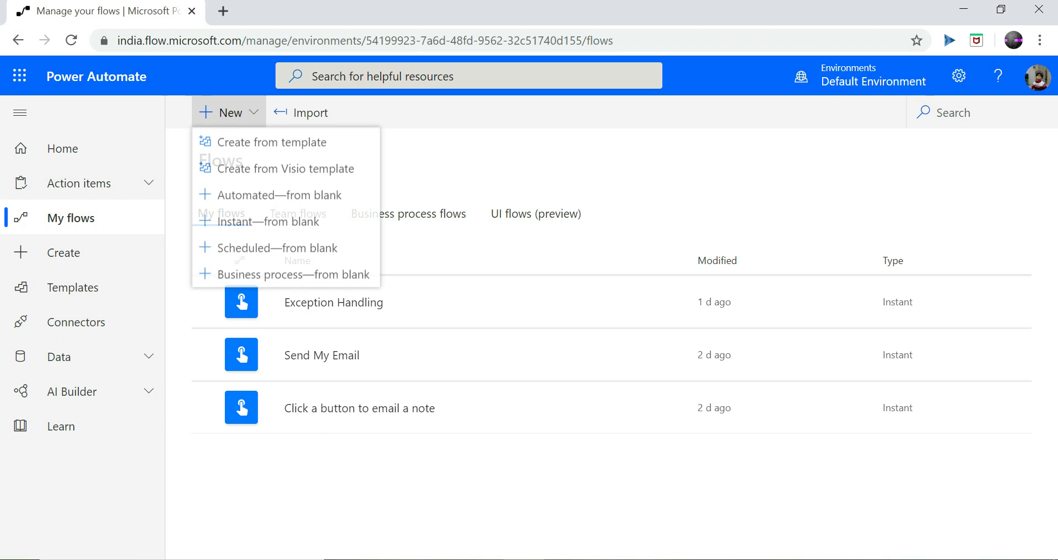
click(268, 223)
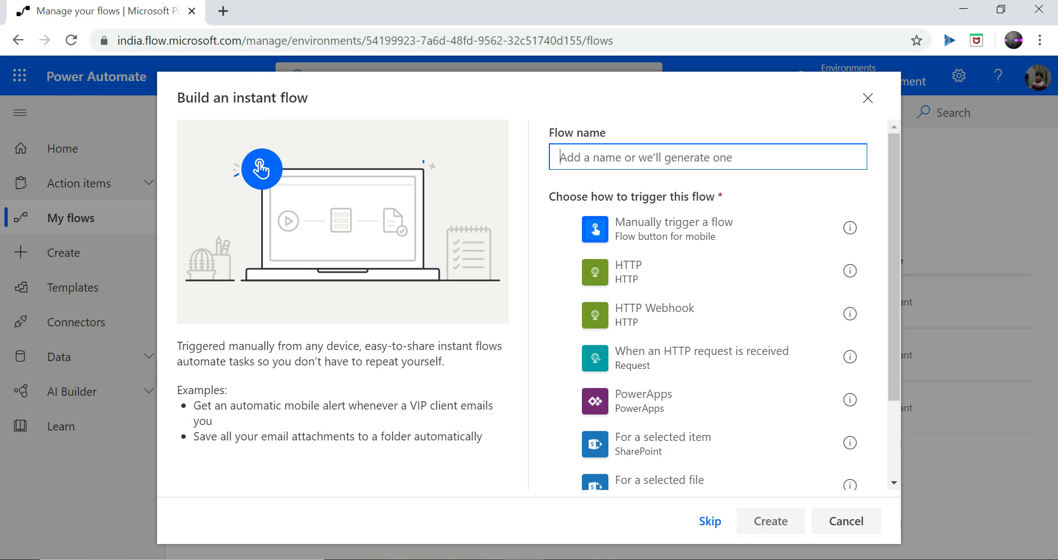
text(S)
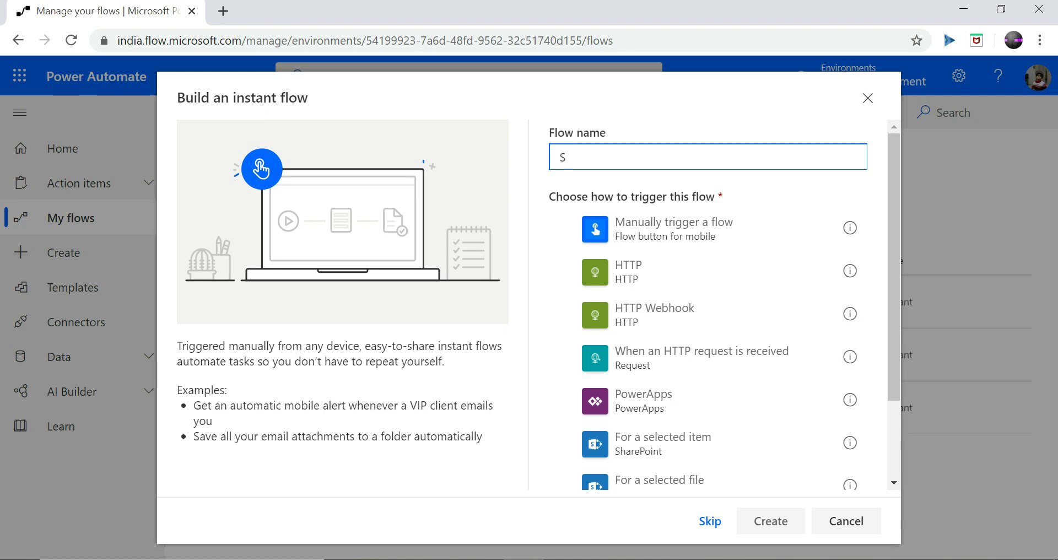
text(earch Excel)
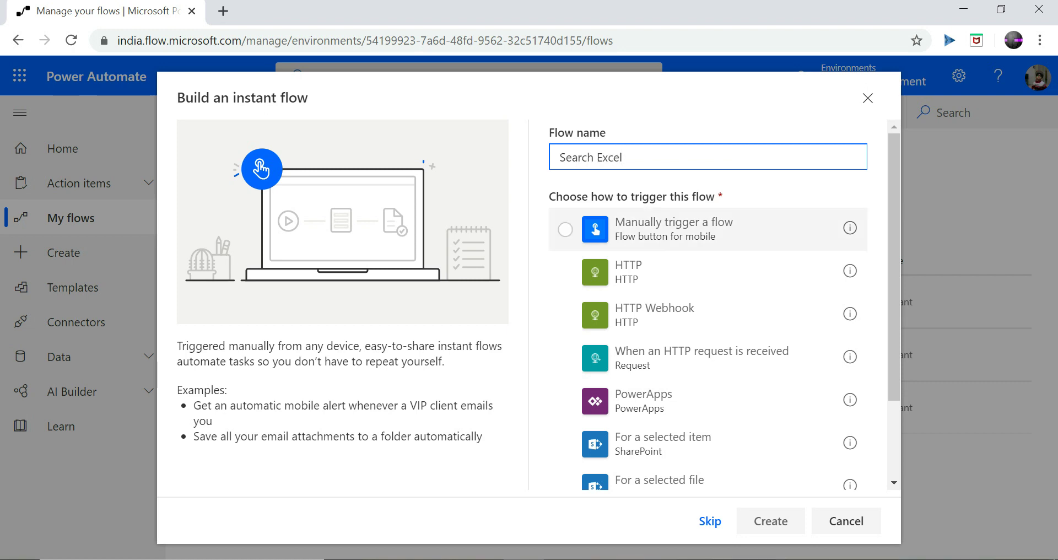
click(673, 231)
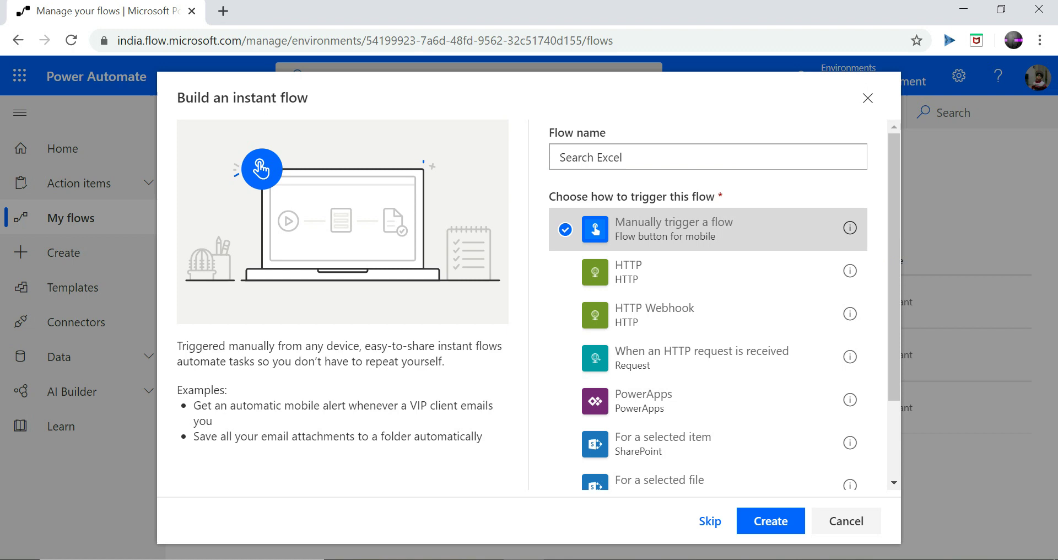
click(770, 521)
click(771, 521)
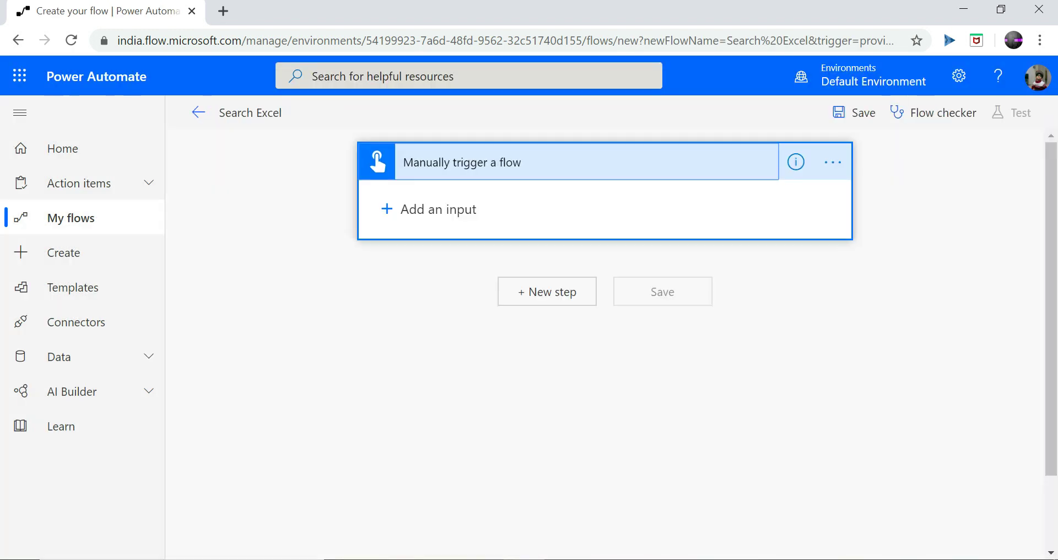
Add a text input titled CountryName to the manual trigger
click(438, 209)
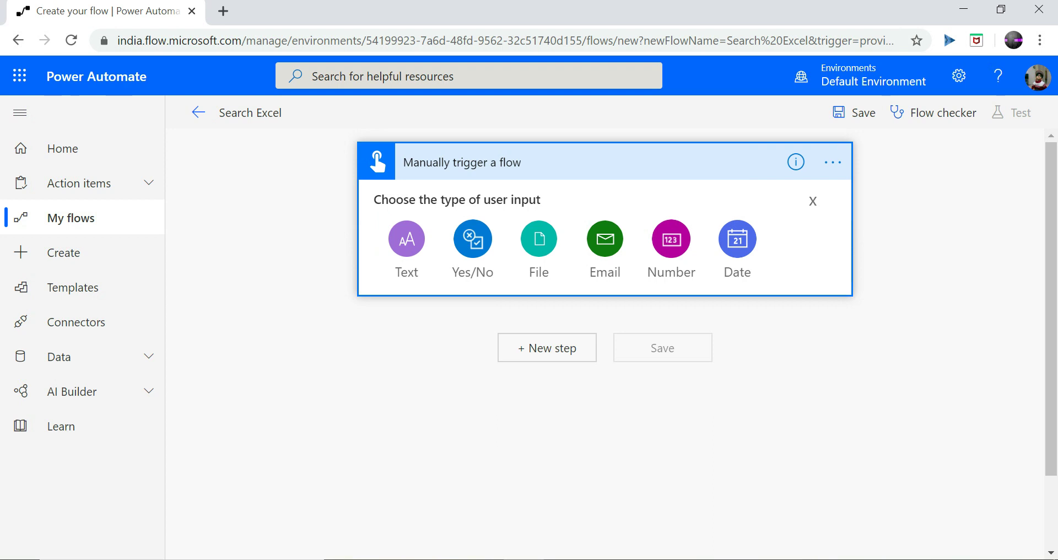
click(406, 238)
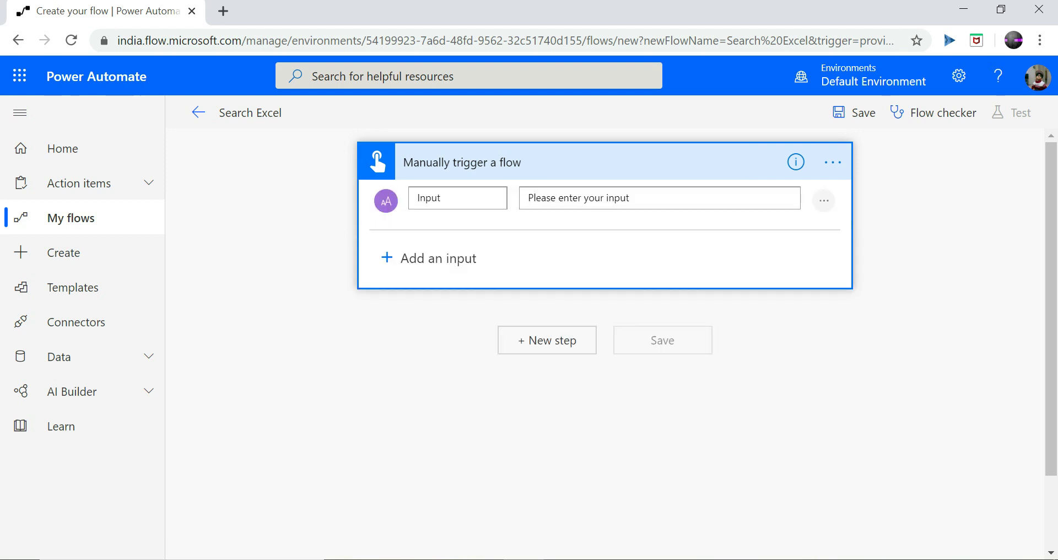
click(477, 198)
key(ctrl+a)
key(BackSpace)
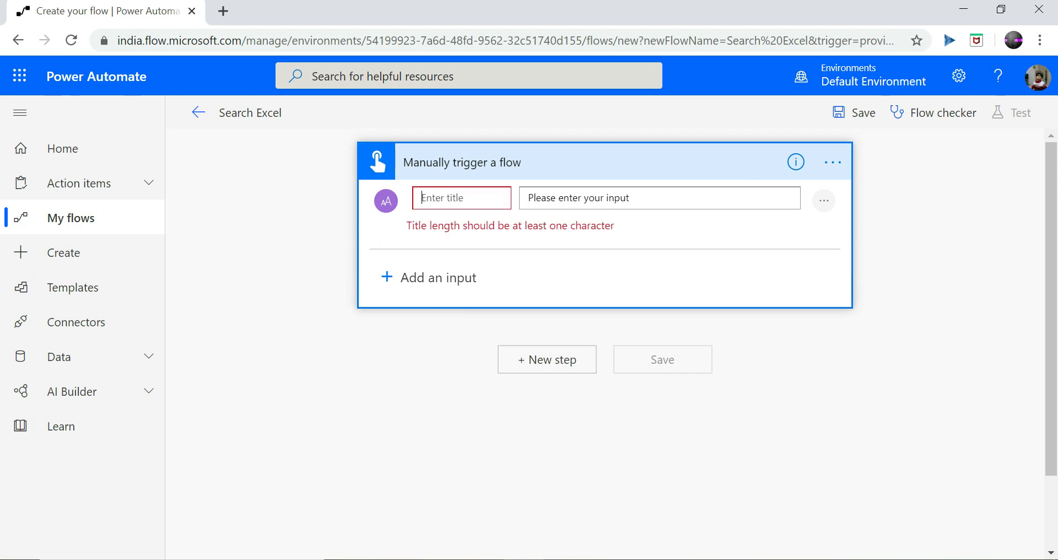
text(CountryName)
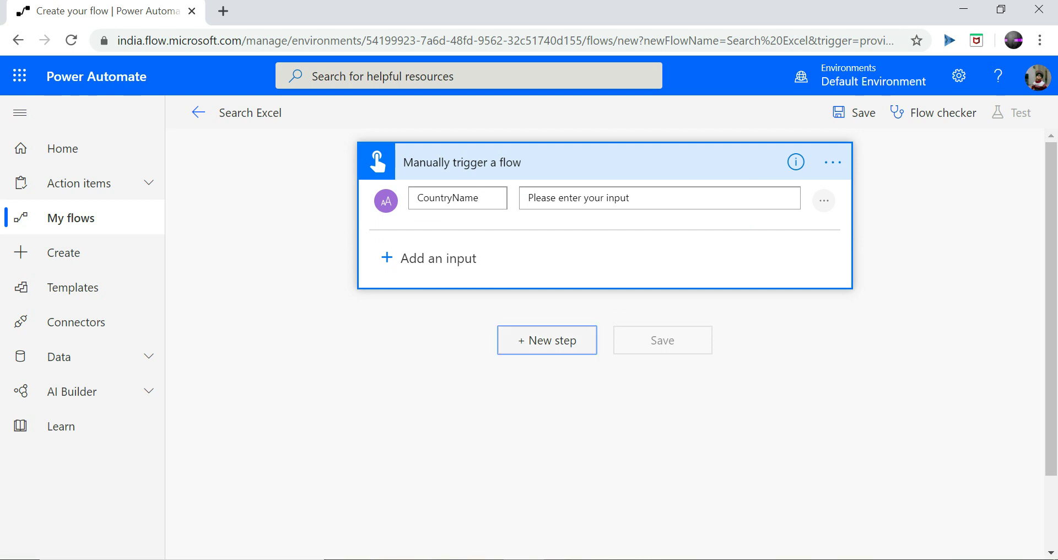
Add the Get a row action from Excel Online (OneDrive) after the trigger
click(547, 340)
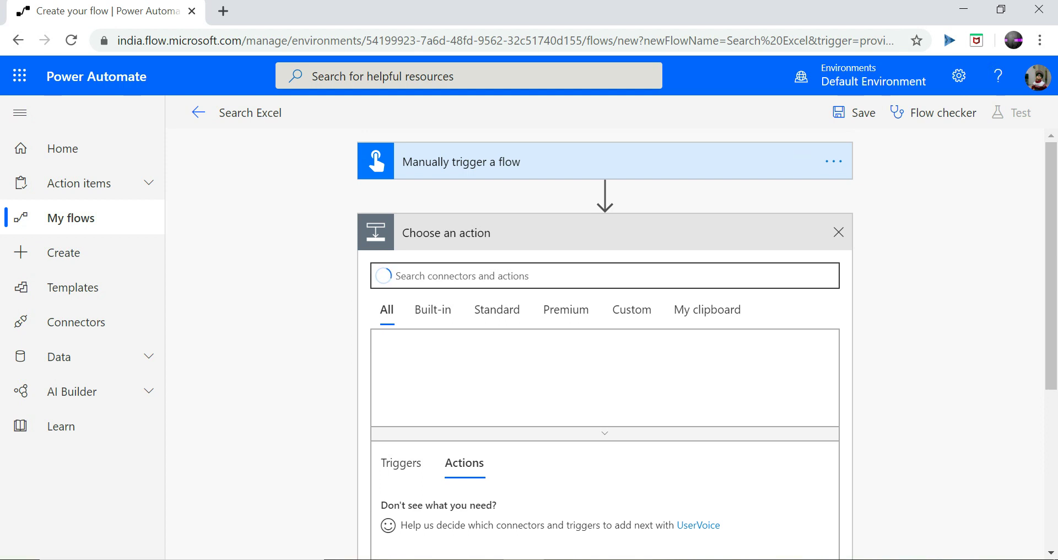
text(Excel)
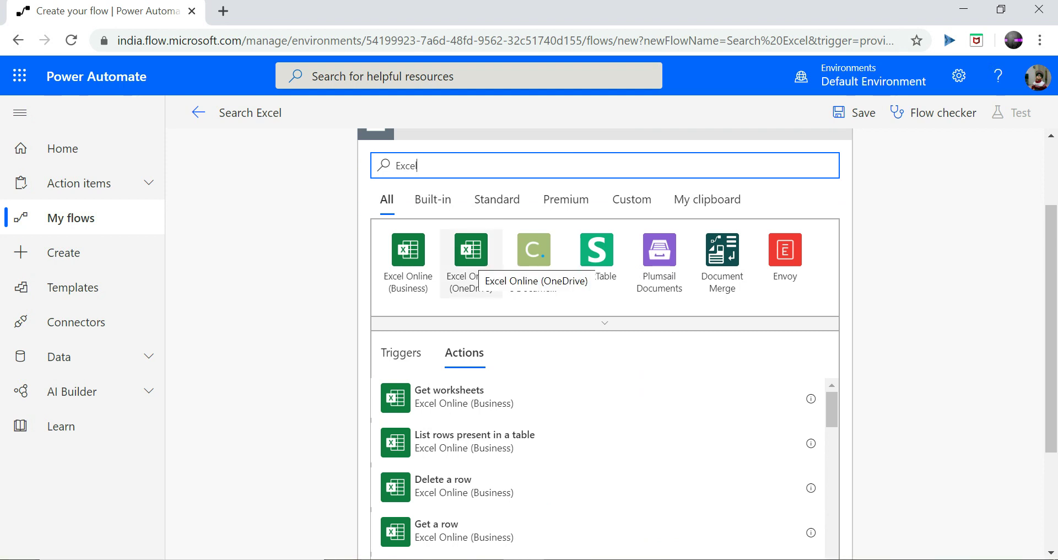
click(471, 254)
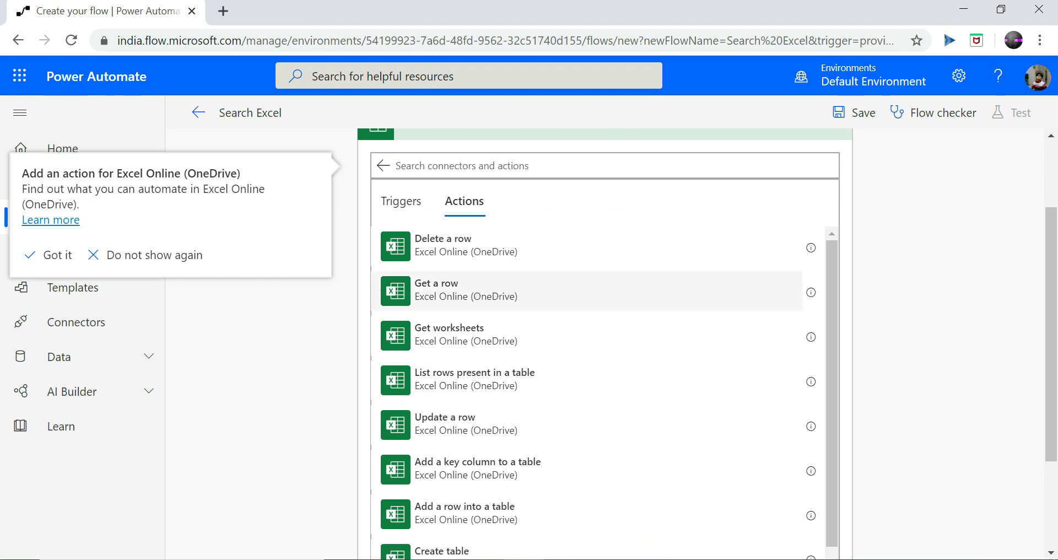
click(471, 291)
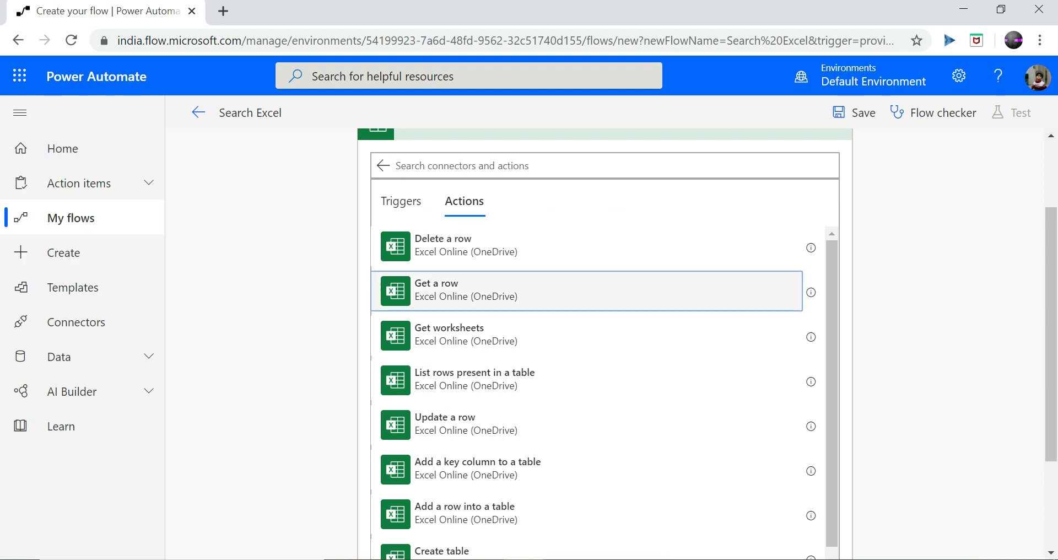
key(Return)
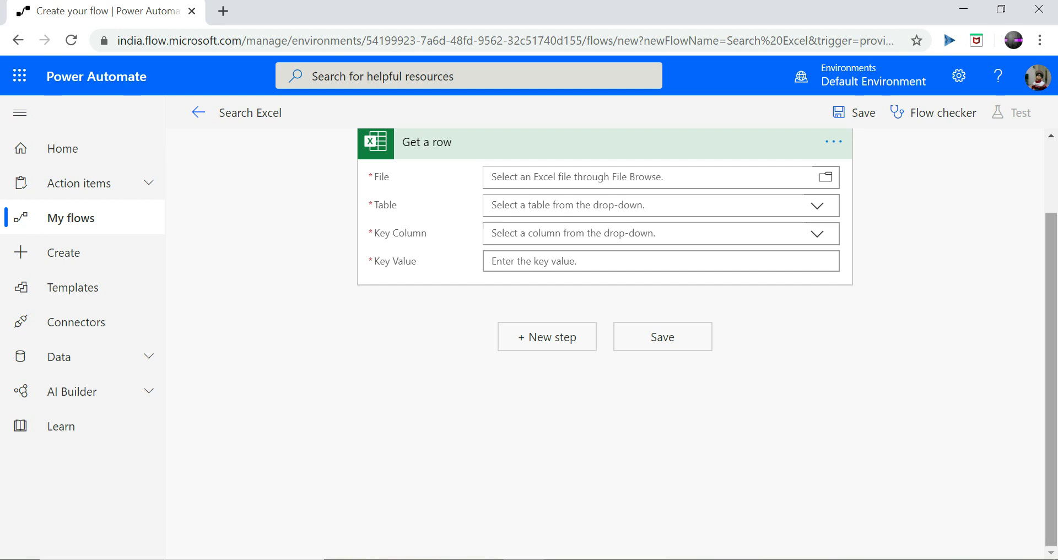
Set the Get a row action's file to CountryCapital.xlsx from the Power Automate folder in OneDrive
drag(1051, 379, 1050, 340)
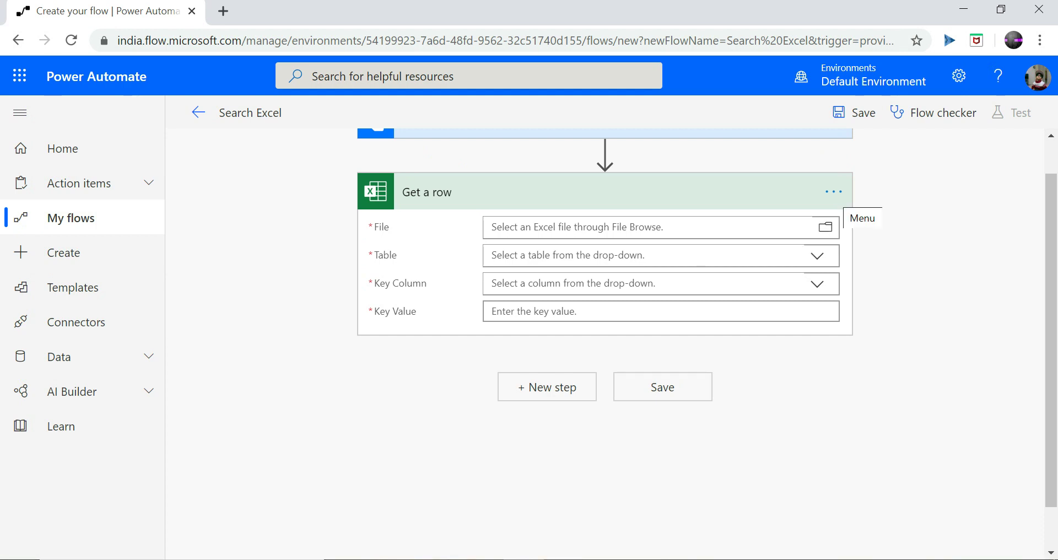
click(834, 192)
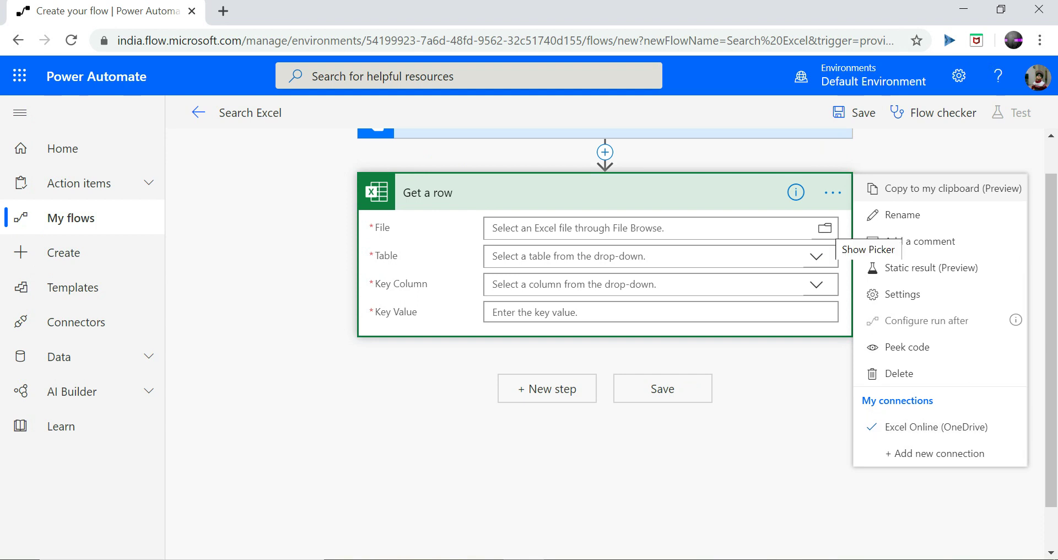
click(825, 228)
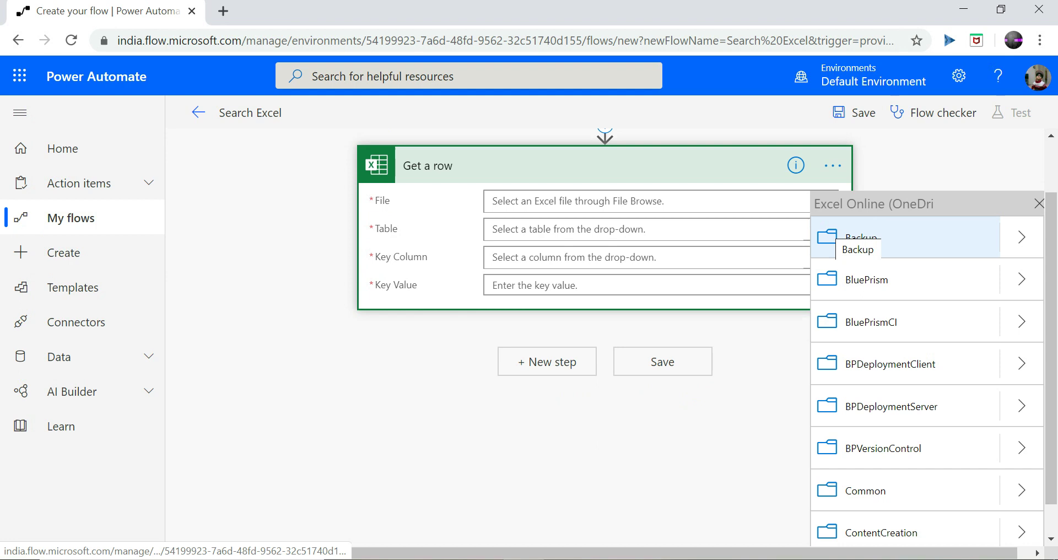
drag(1052, 347, 1051, 375)
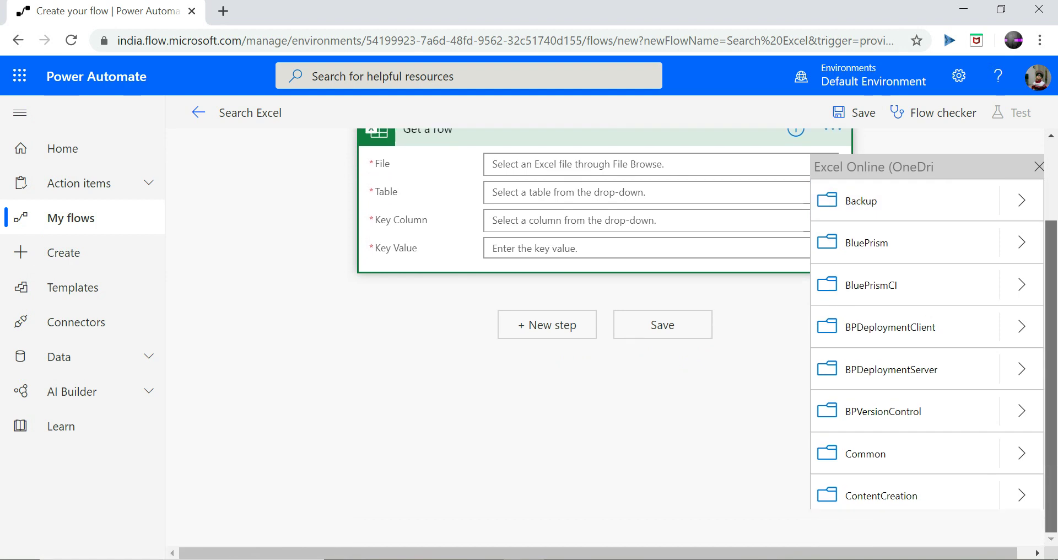
drag(938, 553, 950, 553)
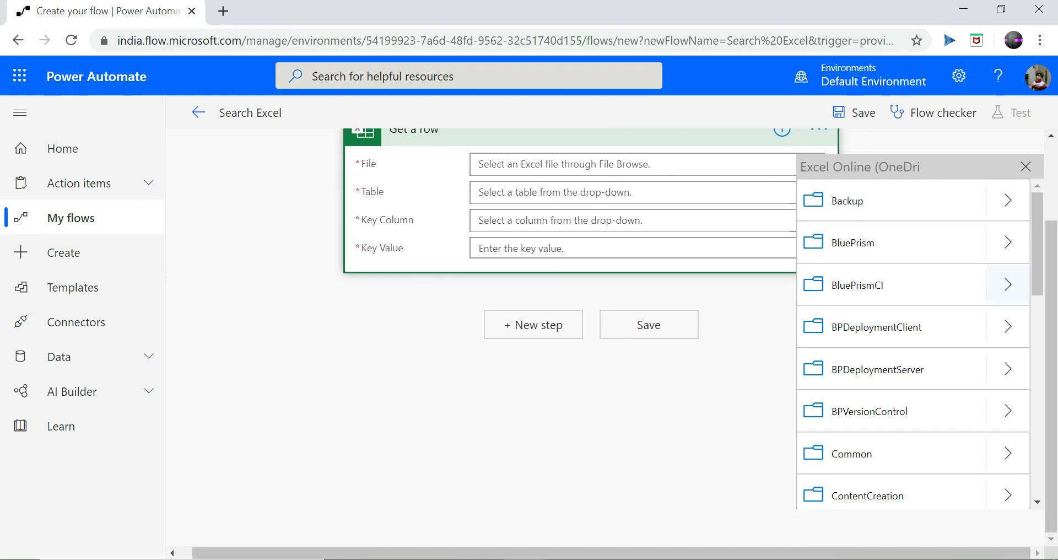
drag(1038, 284, 1038, 393)
scroll(1008, 386, down, 5)
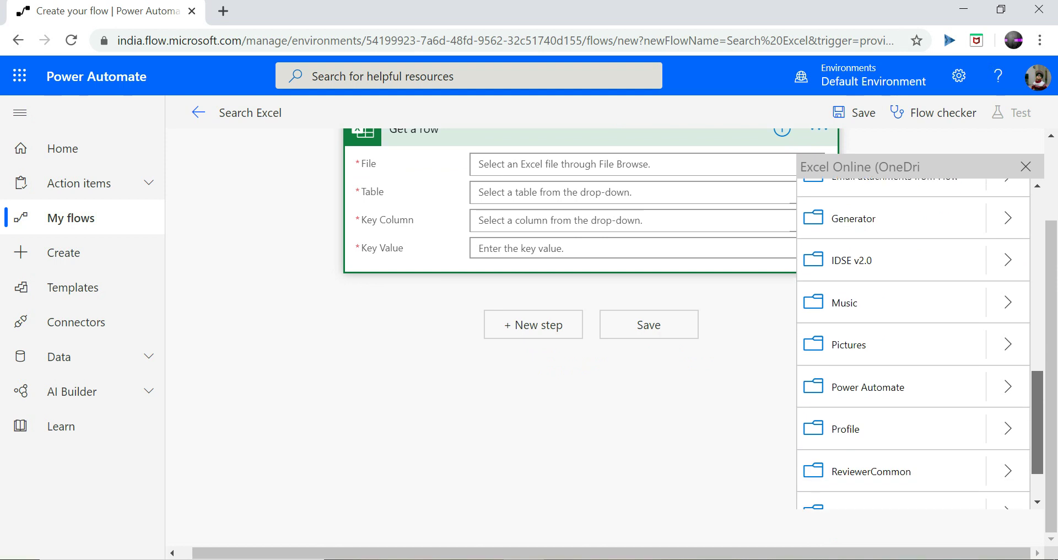
click(1008, 386)
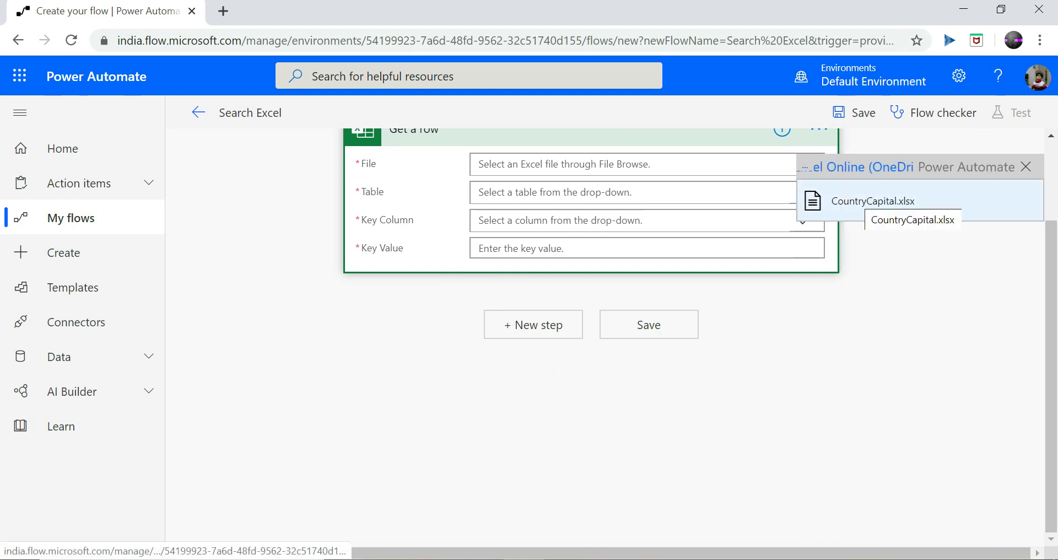
click(873, 201)
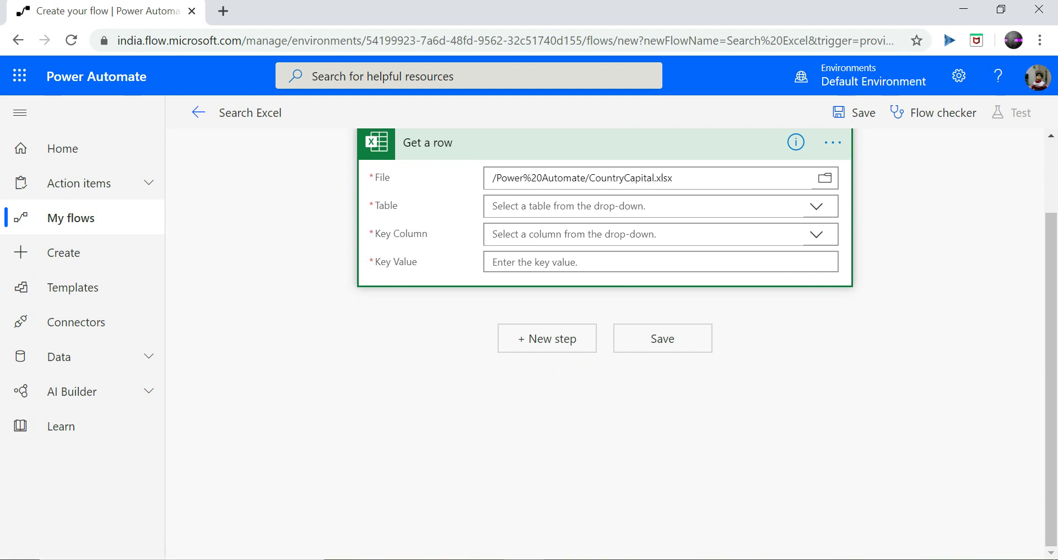
Set the row lookup to table MyTable with key column Country and the trigger's CountryName as the key value
click(817, 206)
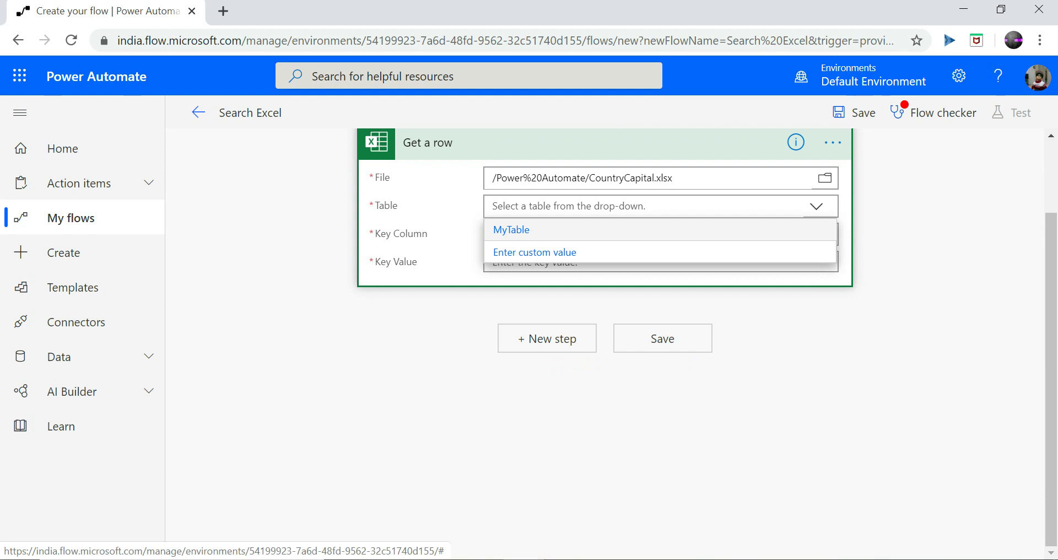
click(511, 229)
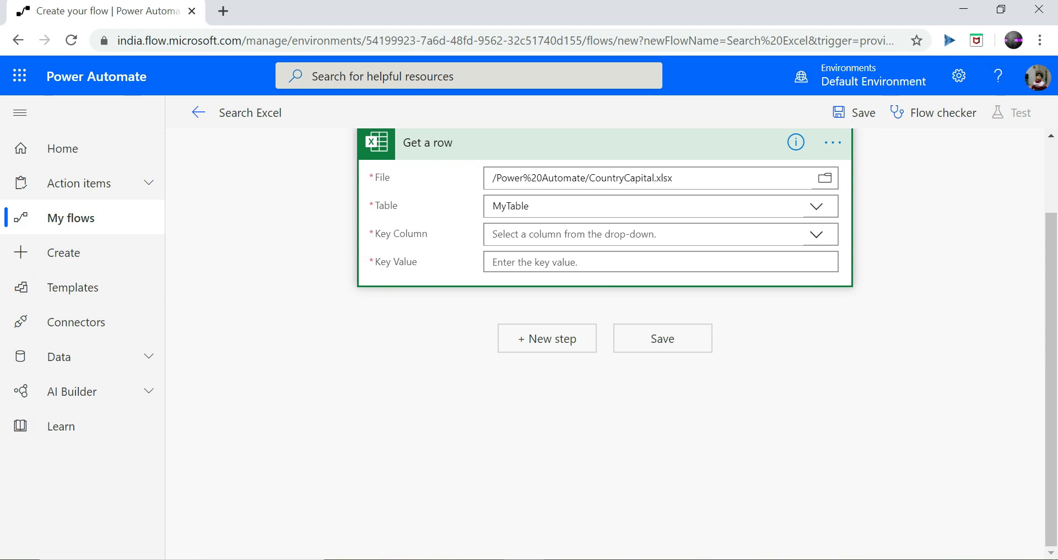
click(817, 234)
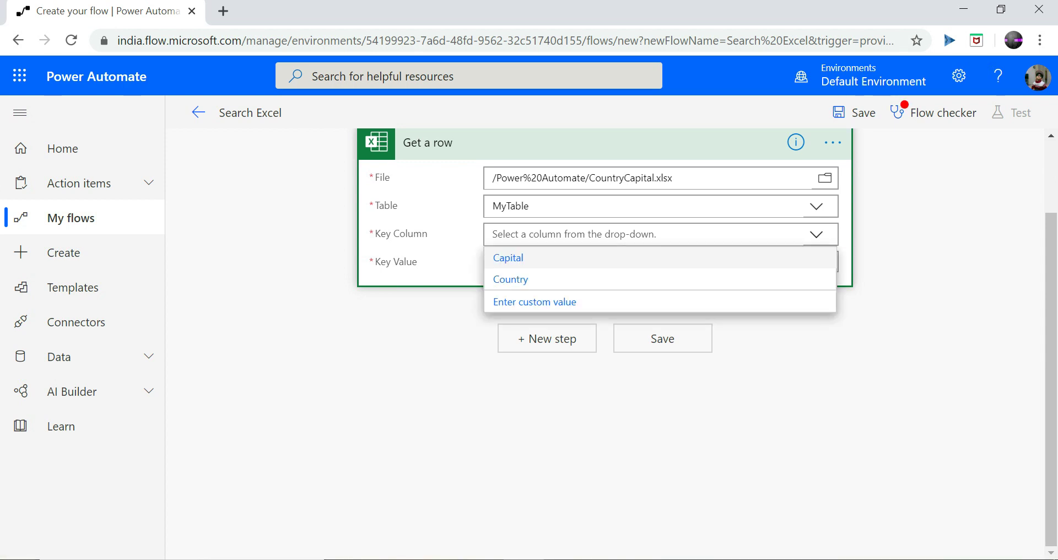
click(511, 279)
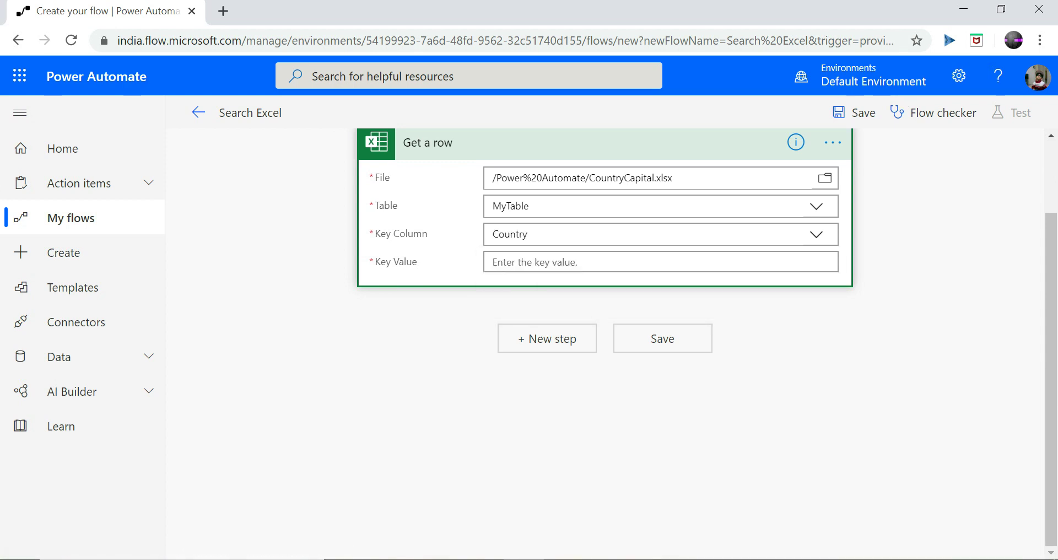
click(628, 262)
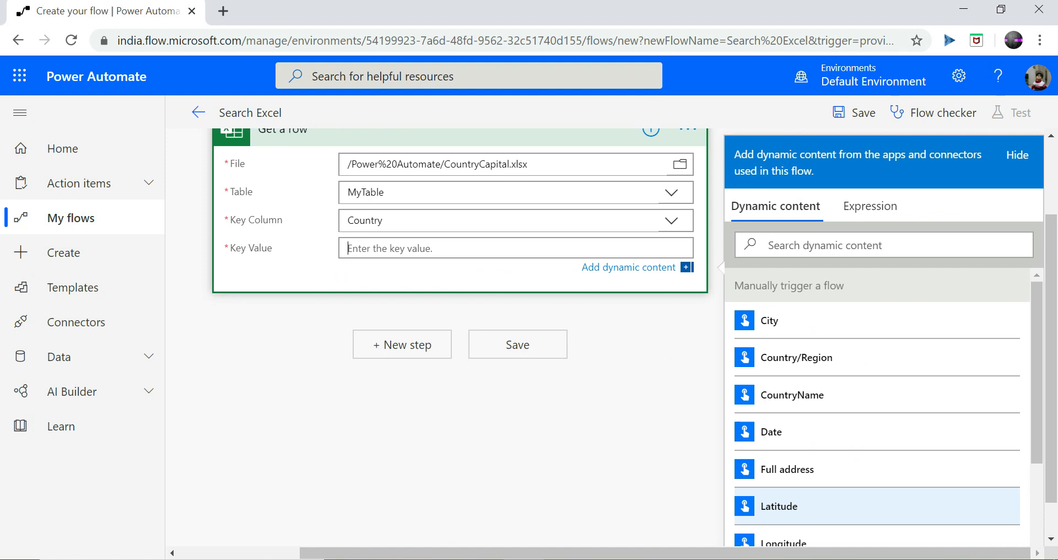
click(792, 399)
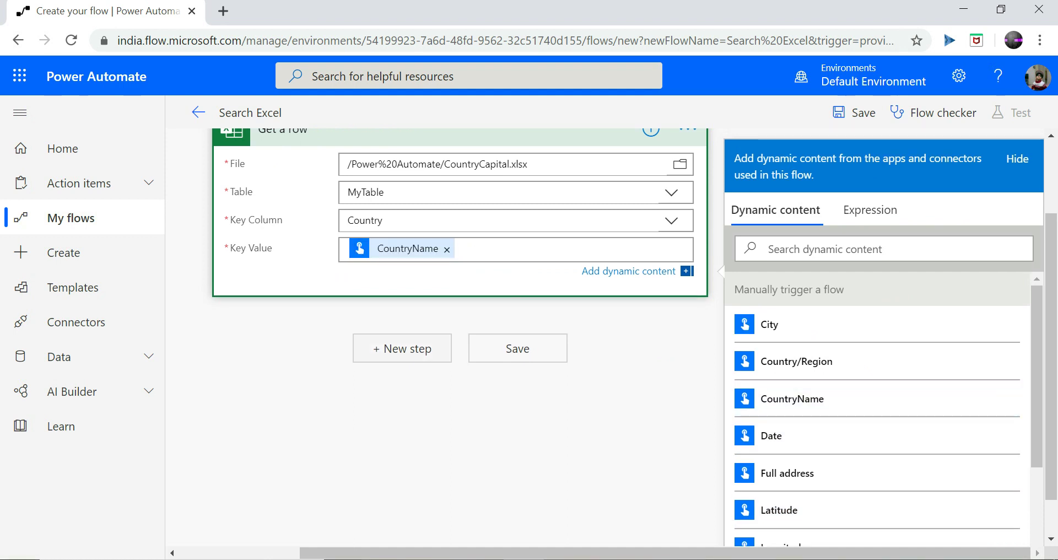
Add an Initialize variable action after the Get a row action
click(403, 349)
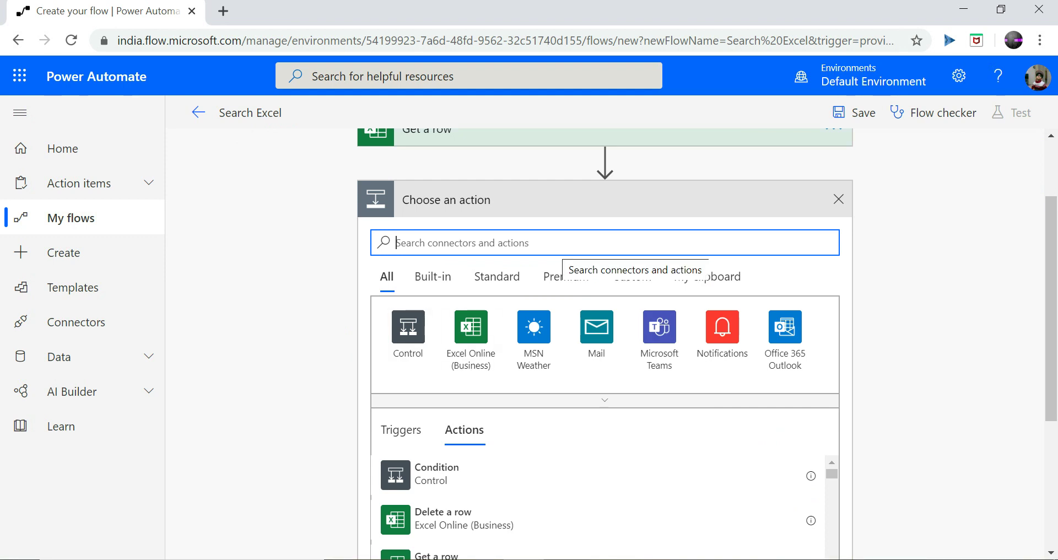
text(Va)
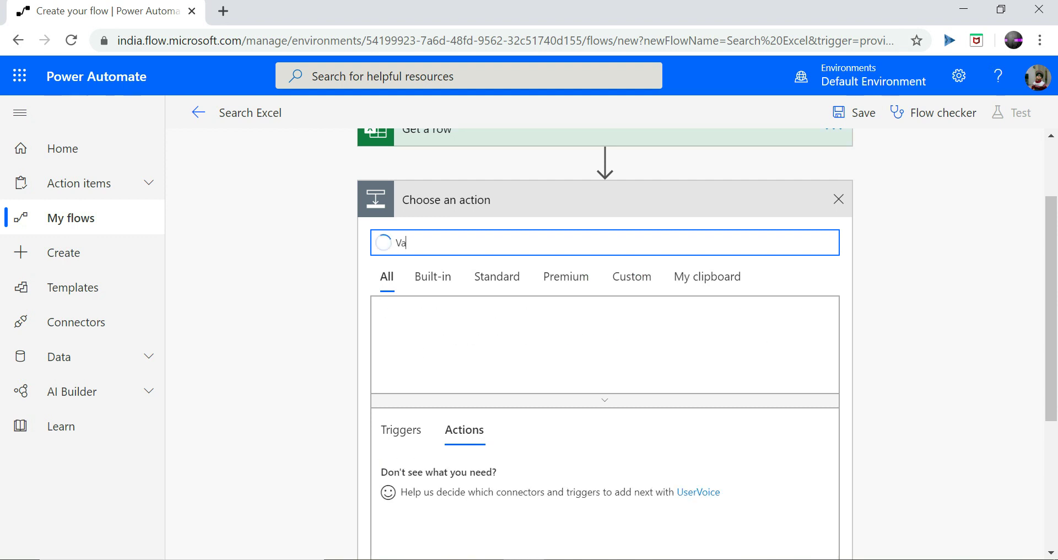
text(riab)
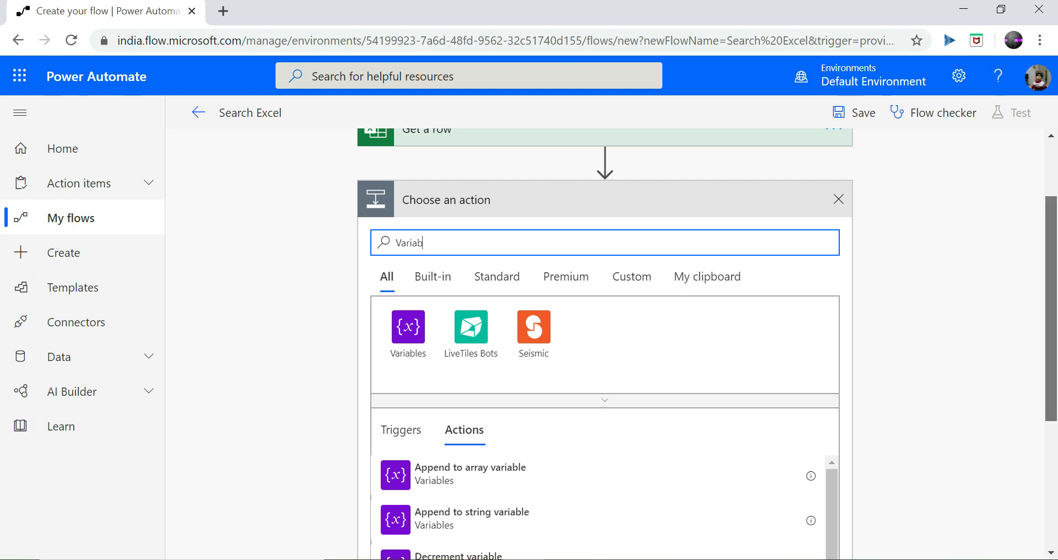
scroll(605, 341, down, 3)
scroll(605, 342, down, 2)
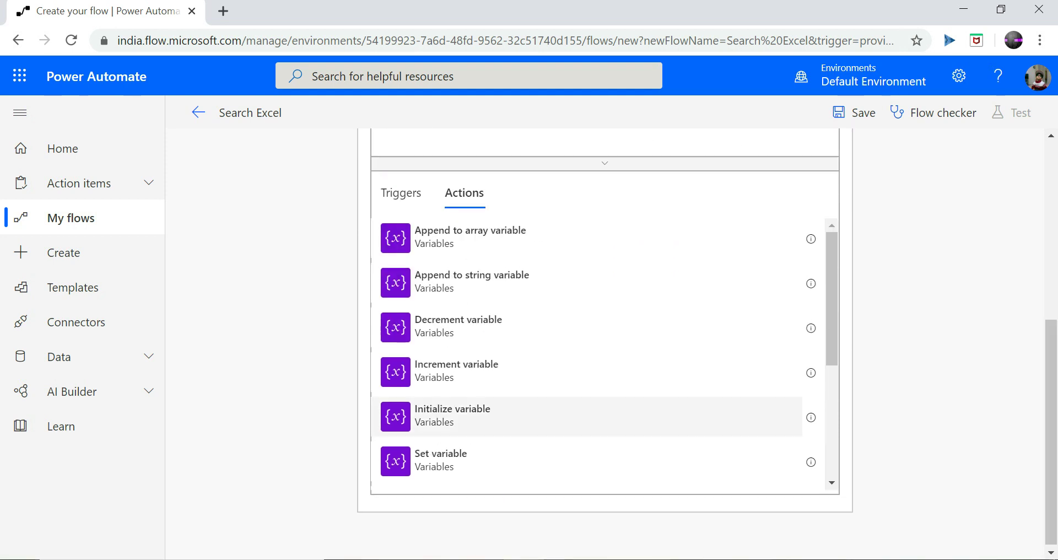
click(452, 415)
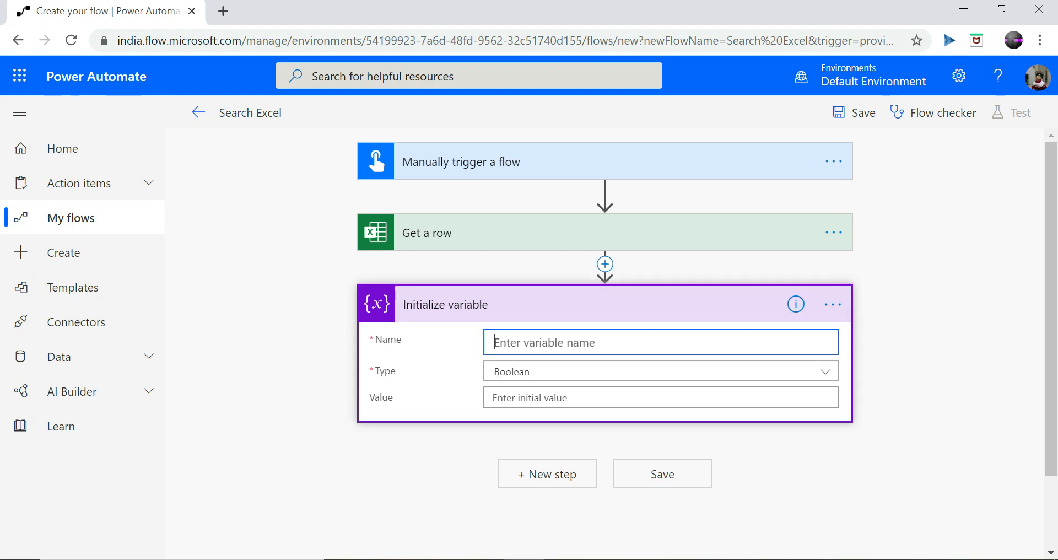
Initialize a String variable named Capital with the Capital value from Get a row, and save the flow
text(Capital)
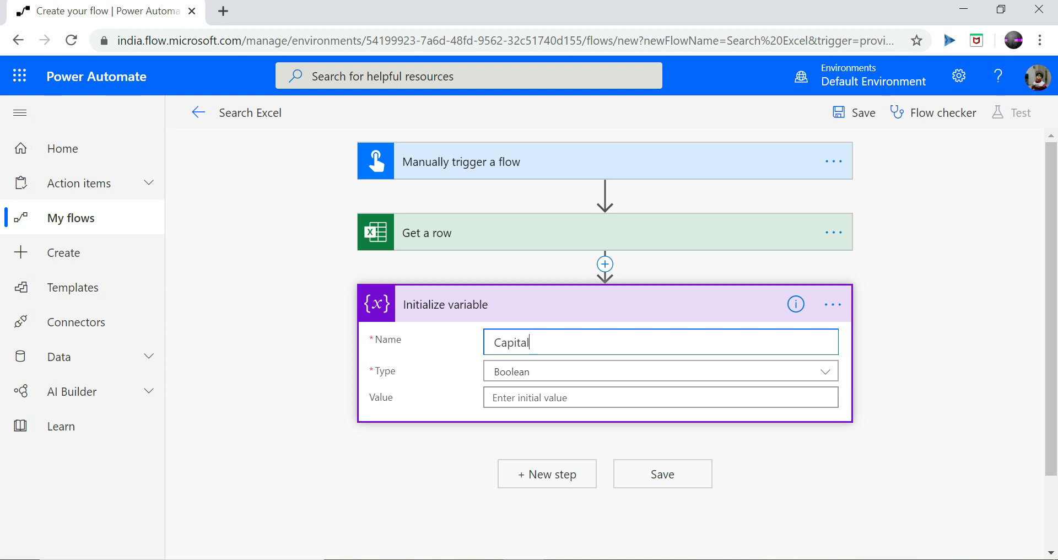
key(Tab)
click(660, 372)
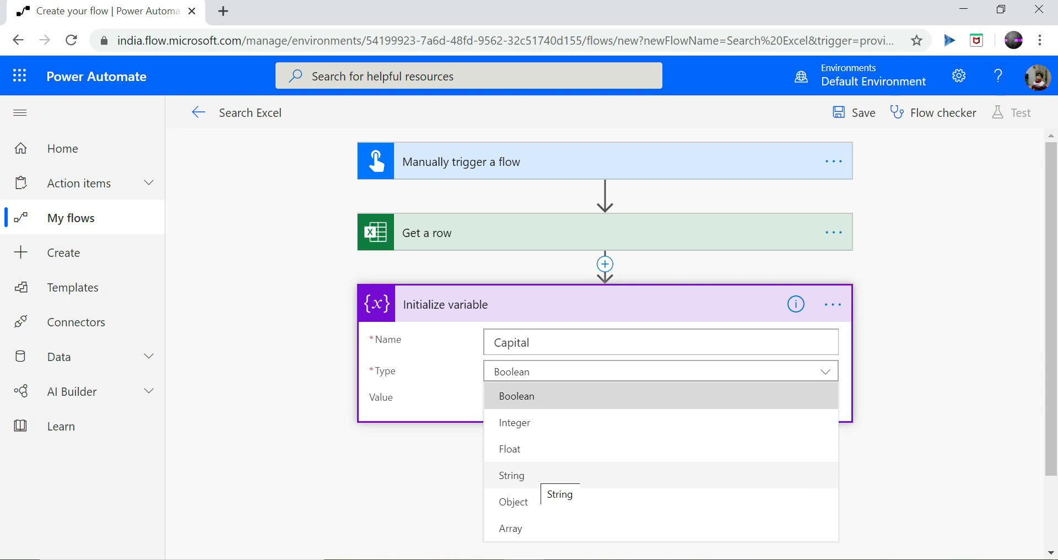
click(540, 475)
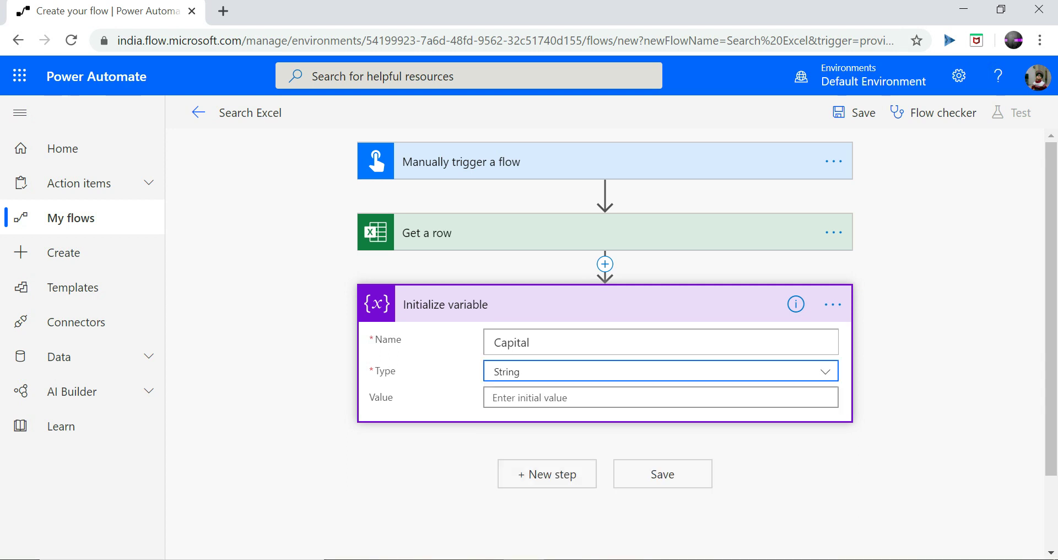
click(613, 397)
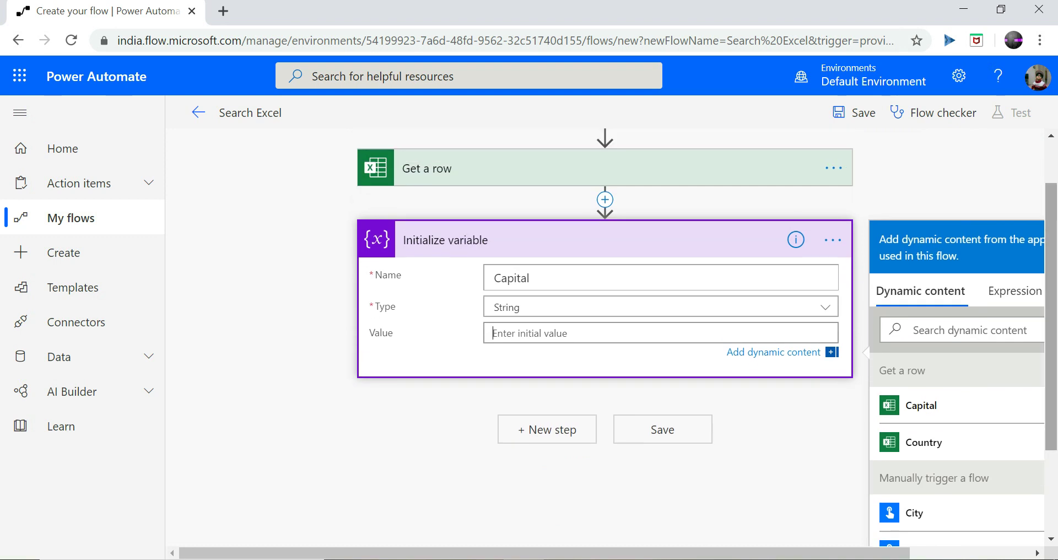
click(922, 405)
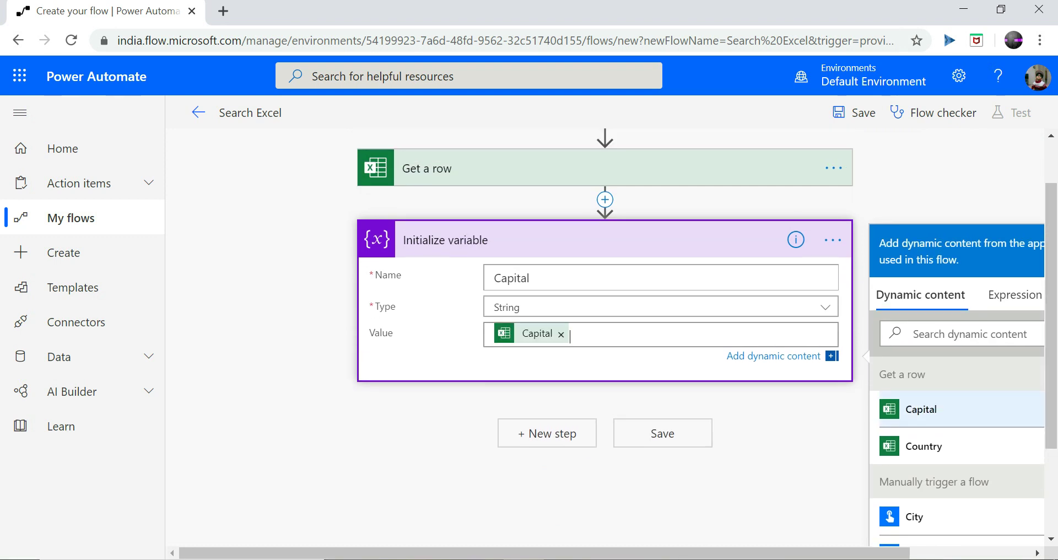
click(663, 434)
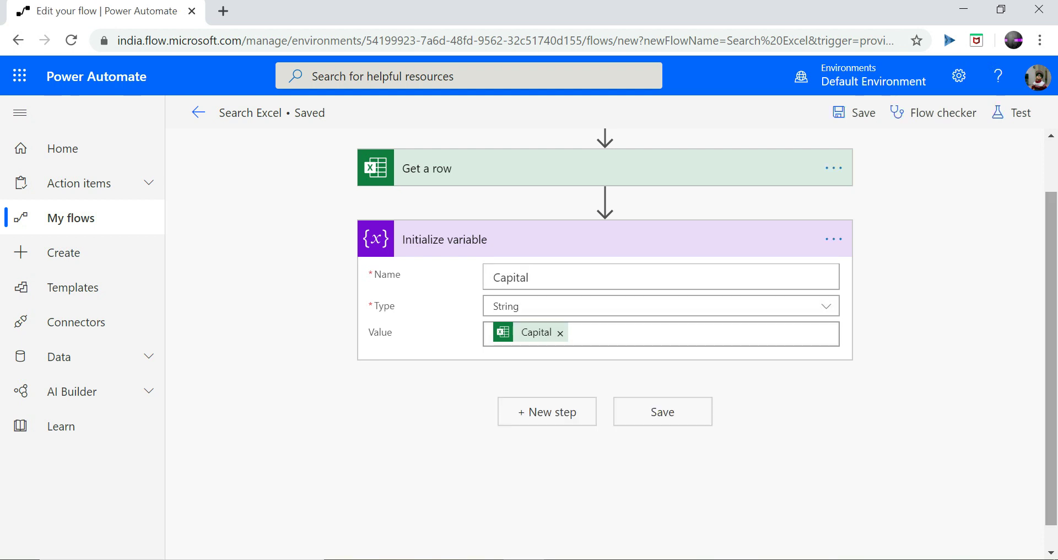
Test the flow by performing the trigger action manually with India as the CountryName
drag(1050, 359, 1051, 309)
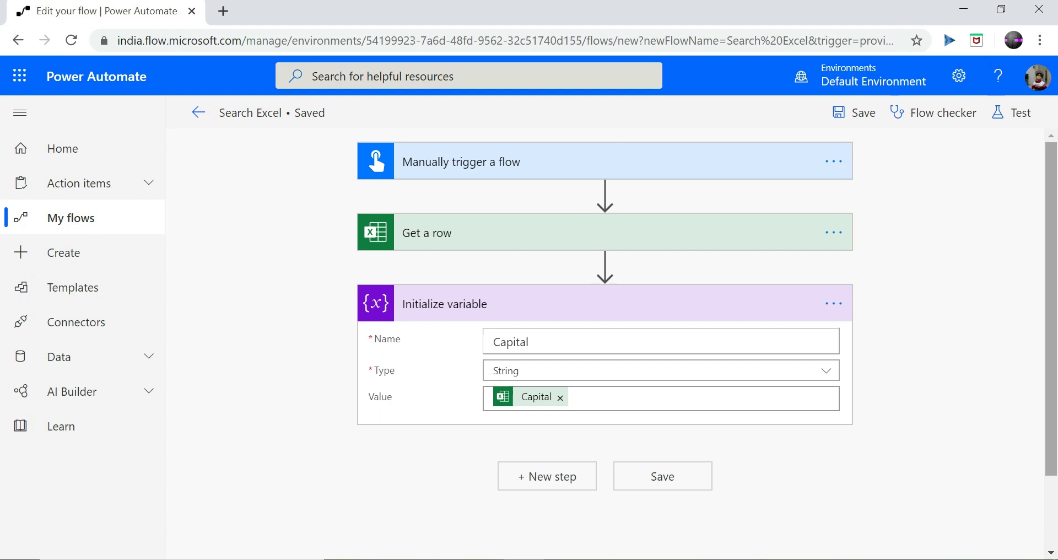
click(1012, 112)
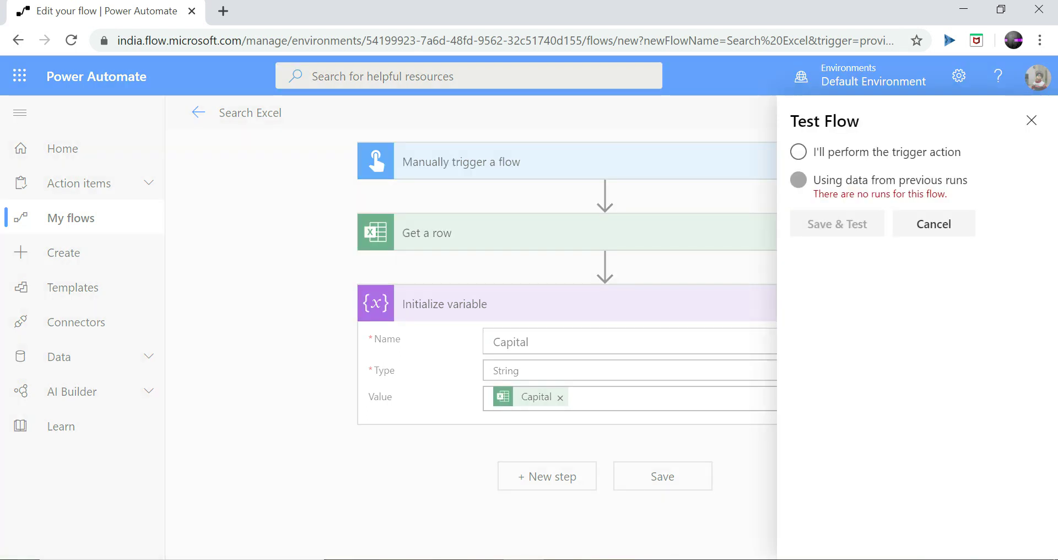
click(799, 151)
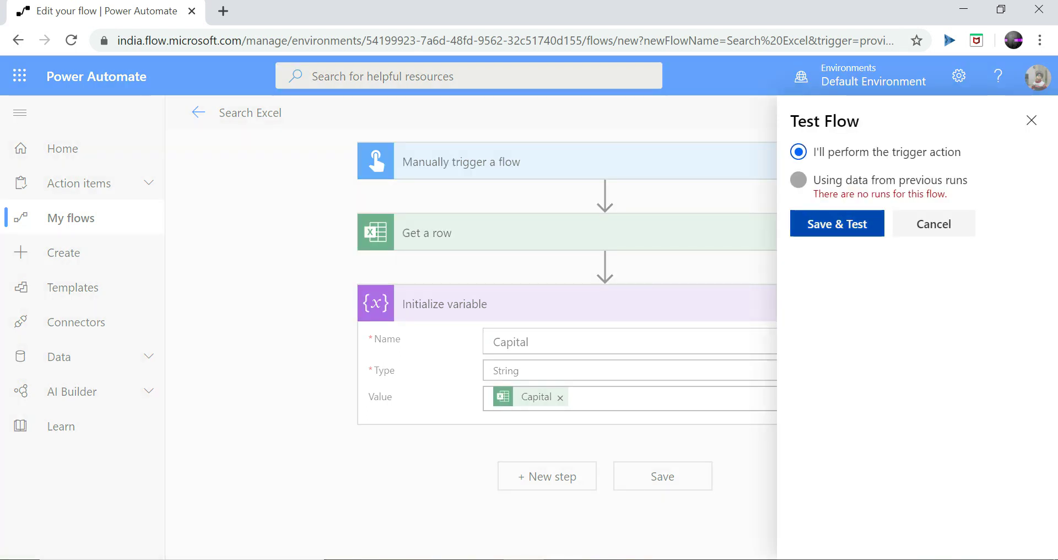
click(837, 224)
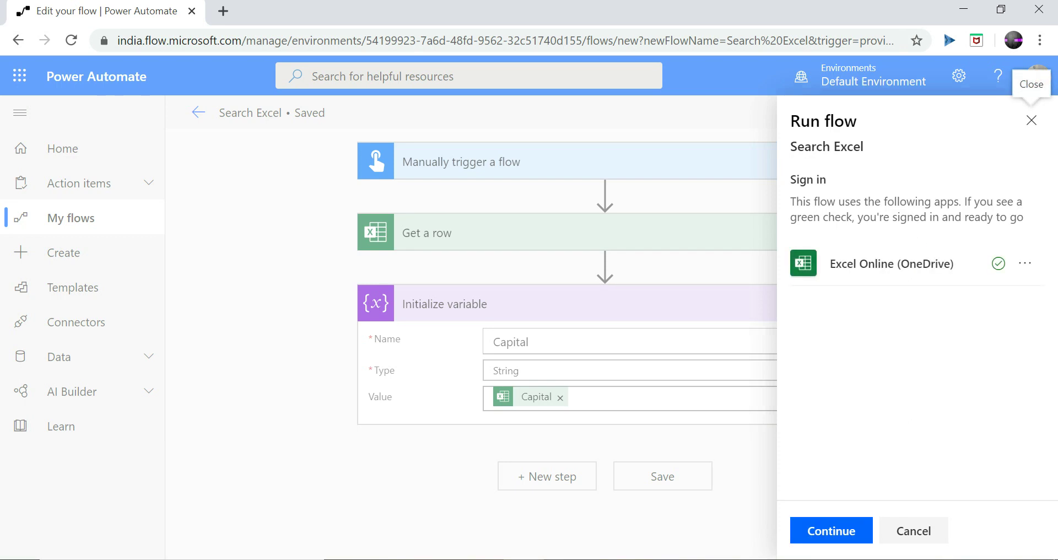
click(831, 530)
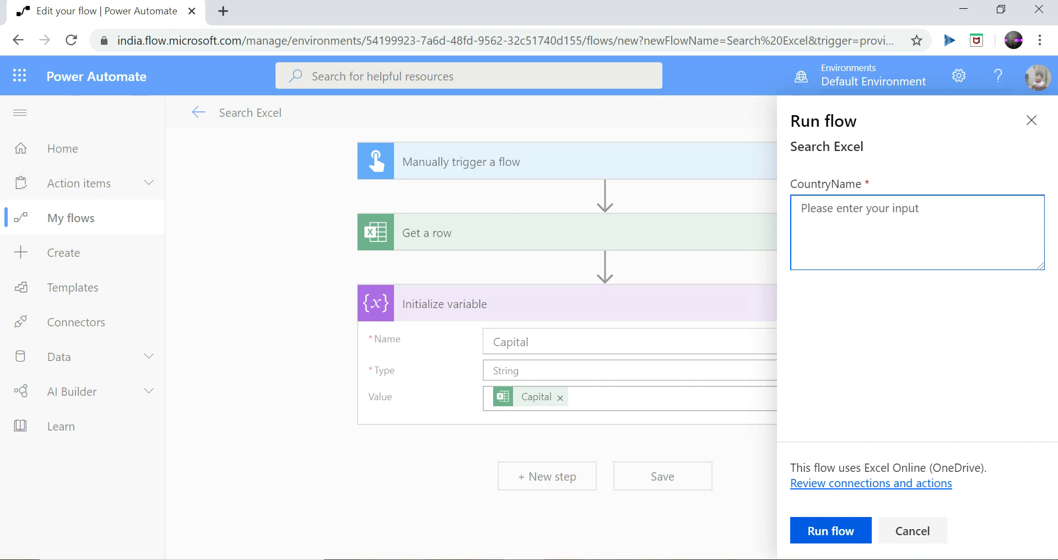
text(In)
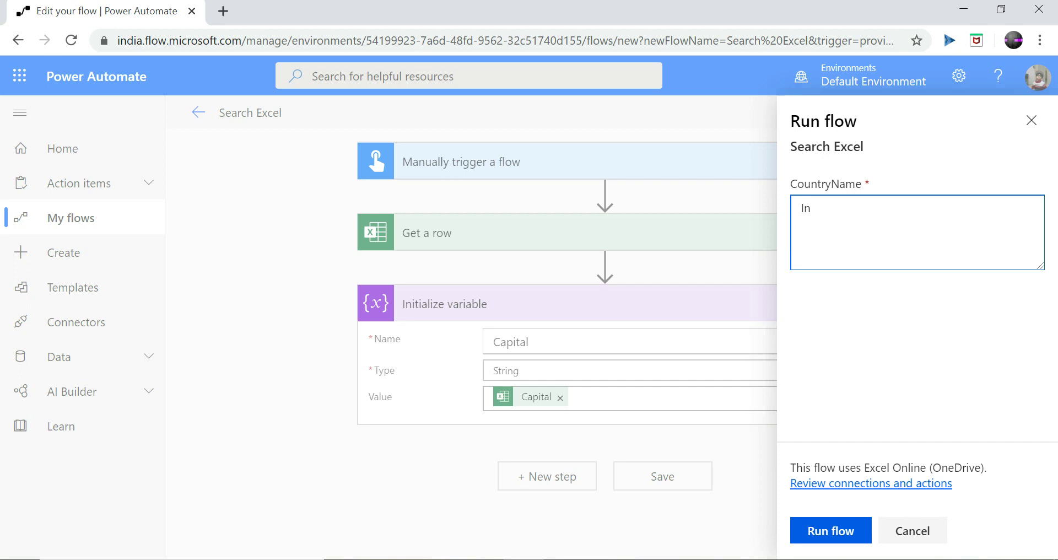
text(dia)
click(831, 530)
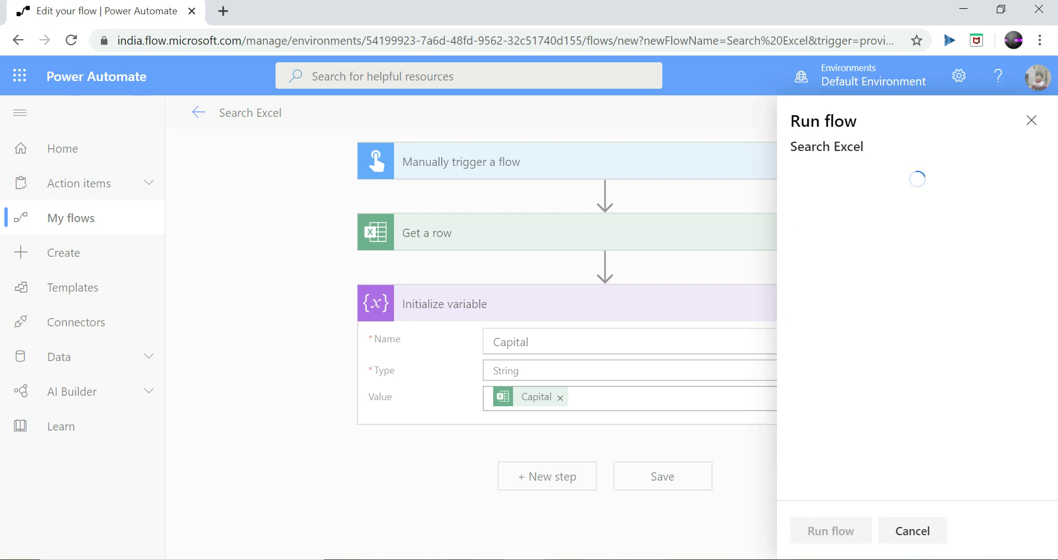
click(827, 530)
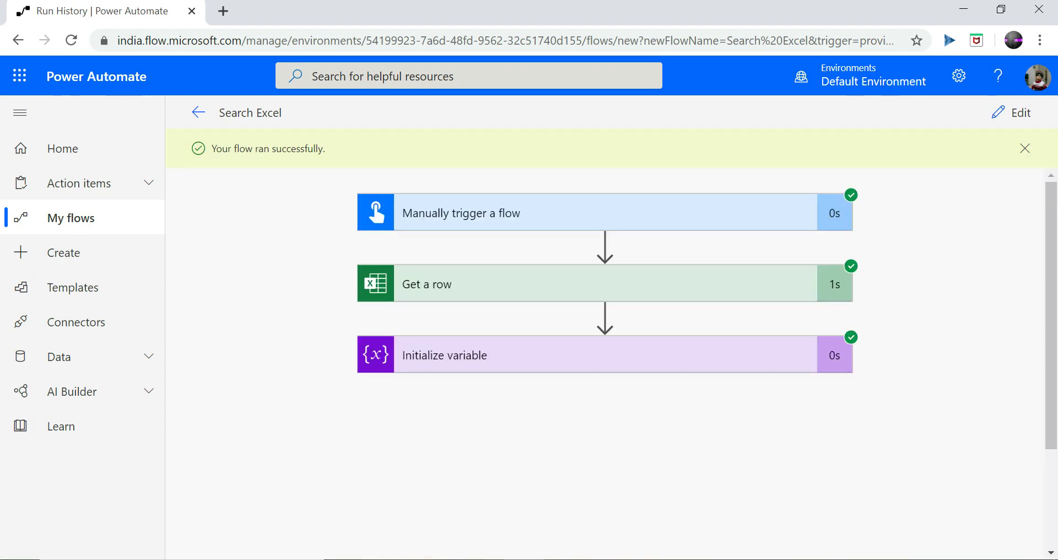
Inspect the Initialize variable action's inputs in the India run to check the capital returned
click(606, 355)
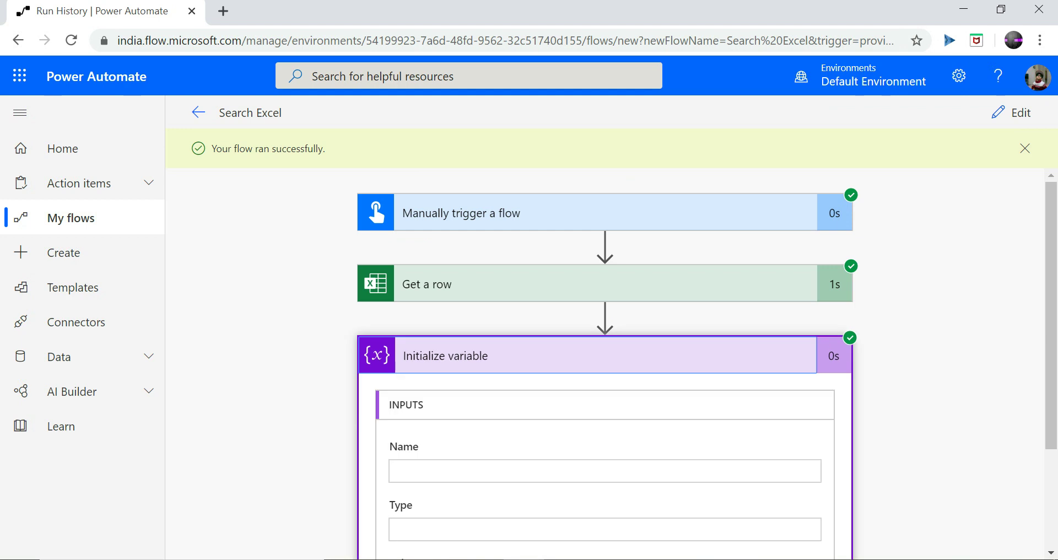
scroll(605, 364, down, 3)
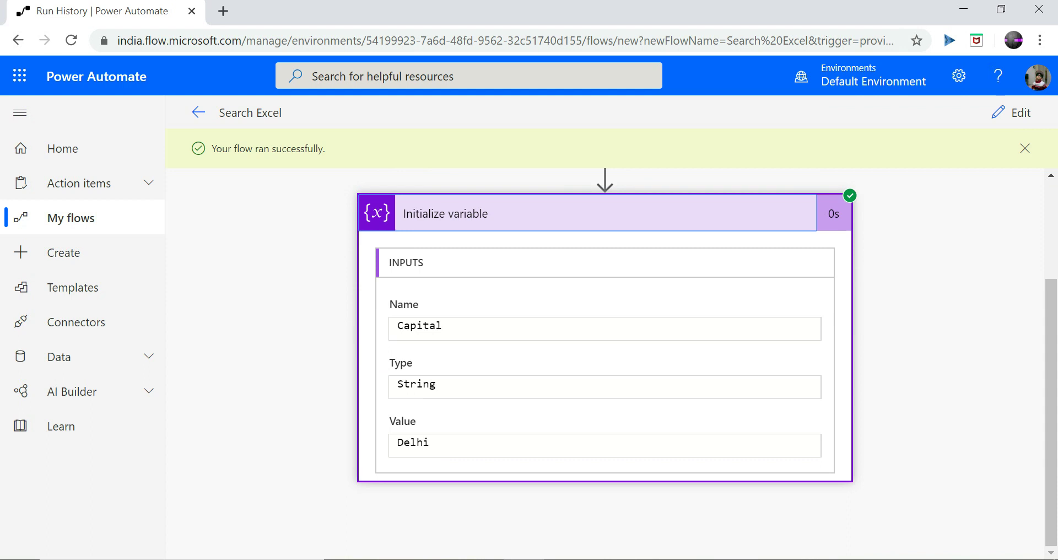
scroll(1051, 414, up, 3)
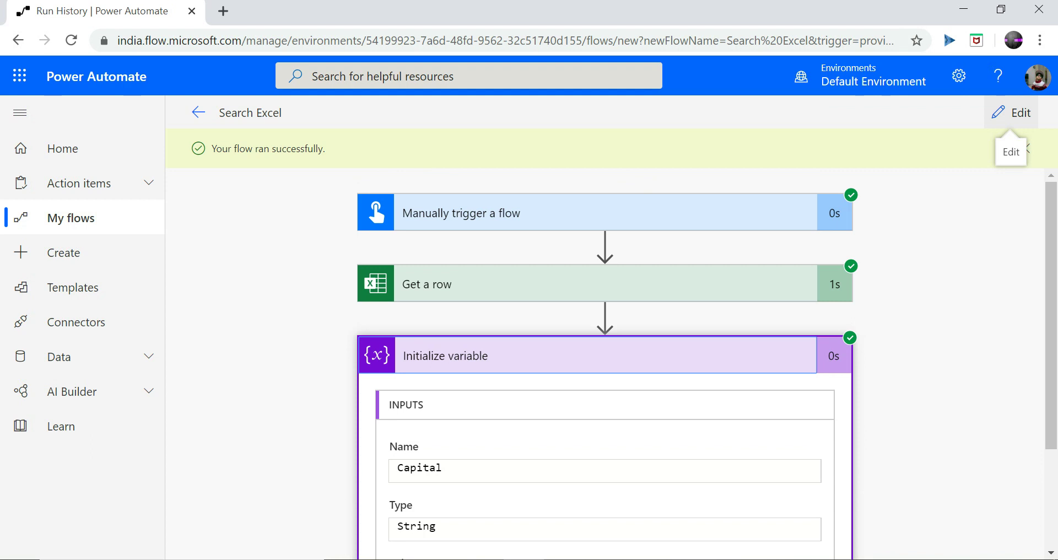
Reopen the flow for editing and test it again manually with United Kingdom as the CountryName
click(1011, 113)
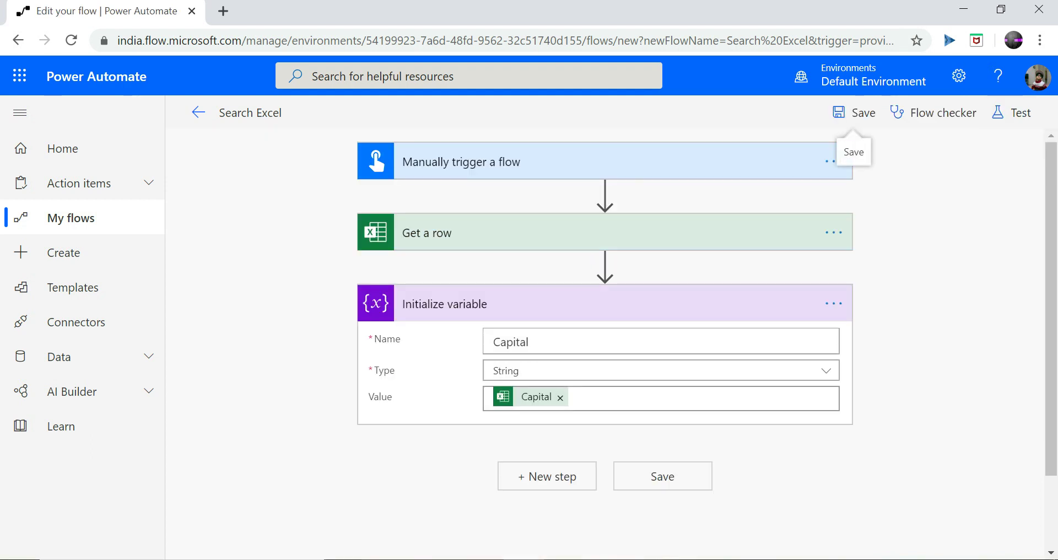
click(1012, 113)
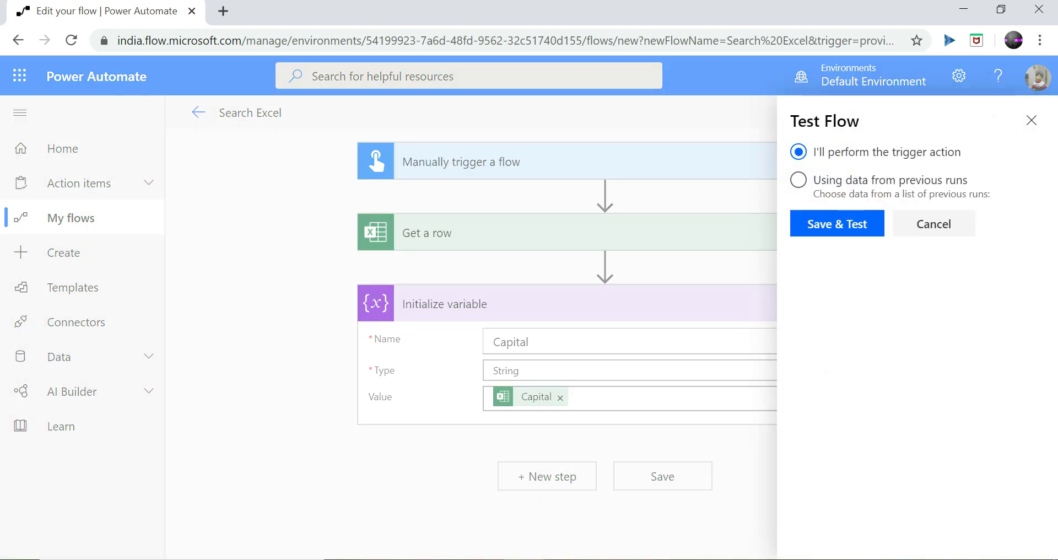
click(837, 223)
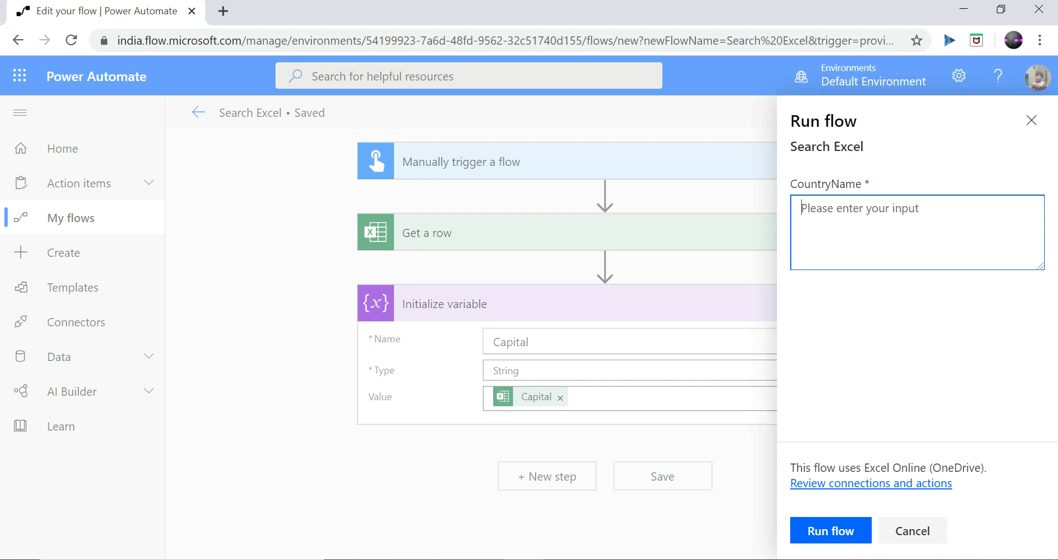
text(Un)
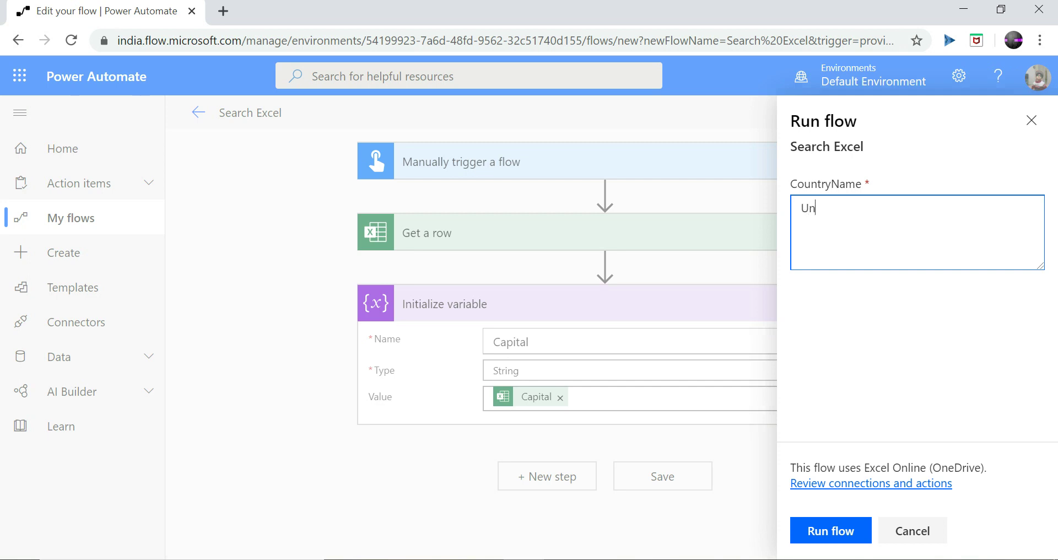
text(ited Kingdom)
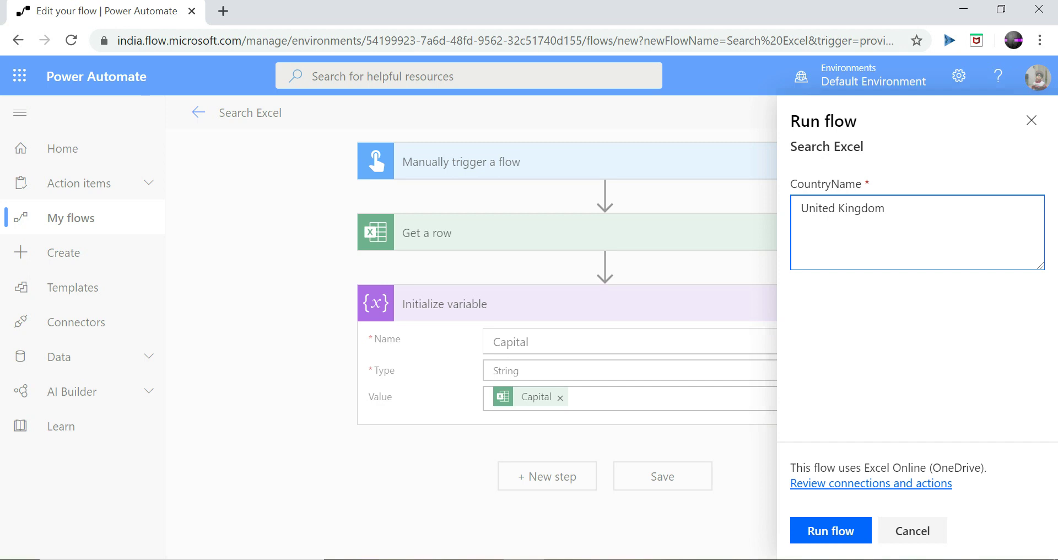
click(830, 531)
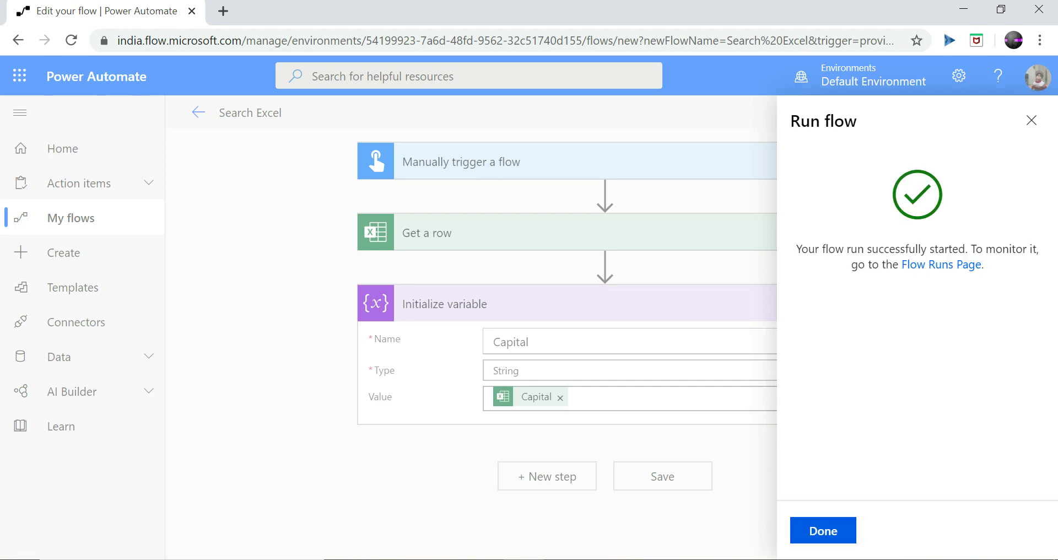
click(824, 530)
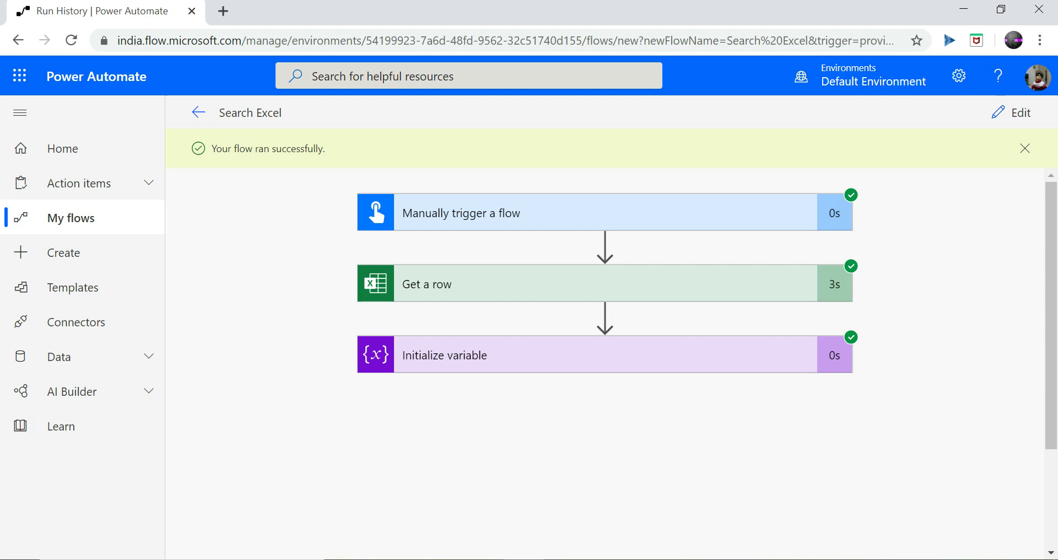
Inspect the Initialize variable action's inputs in the United Kingdom run to check the capital returned
click(606, 355)
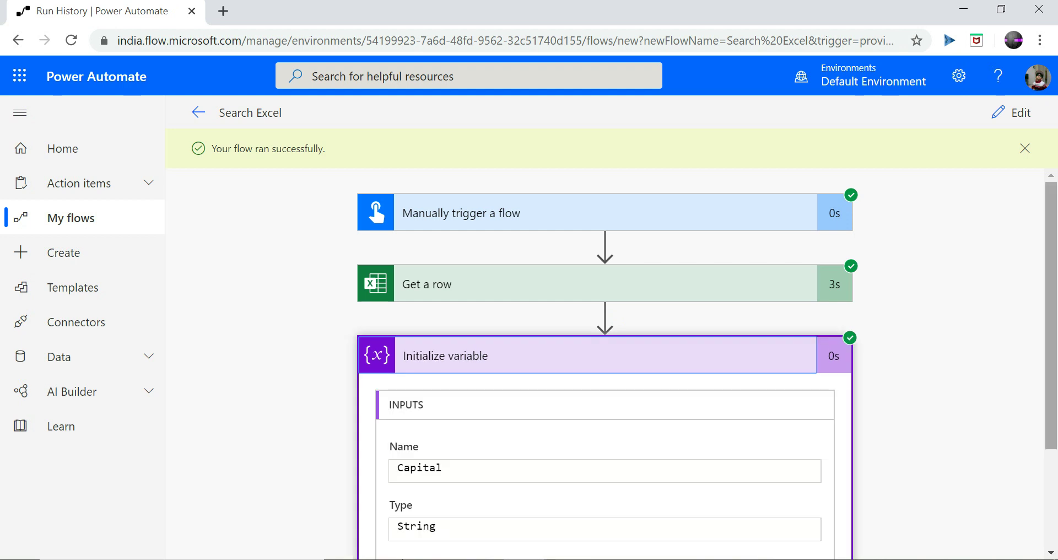
drag(1051, 316, 1052, 414)
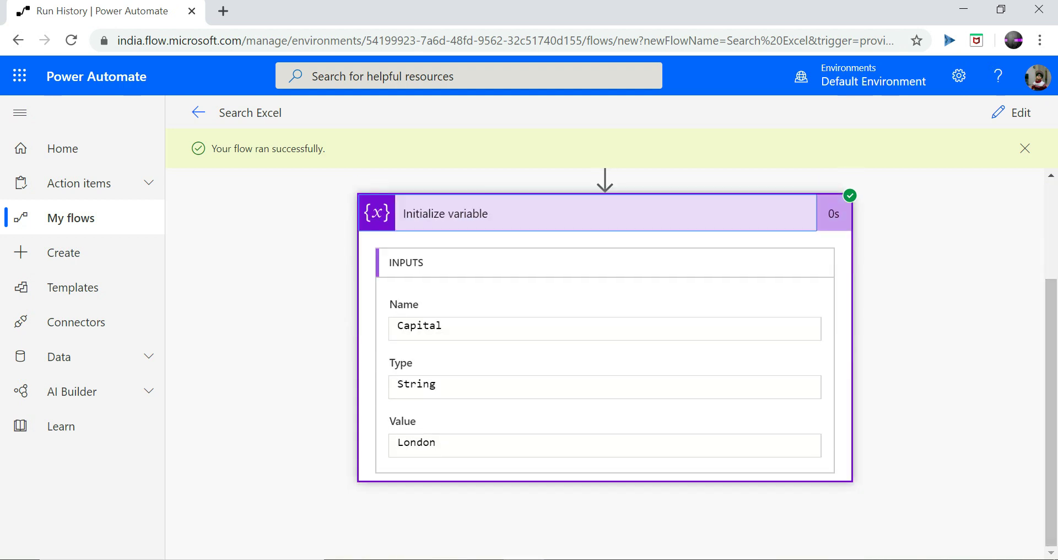
click(436, 443)
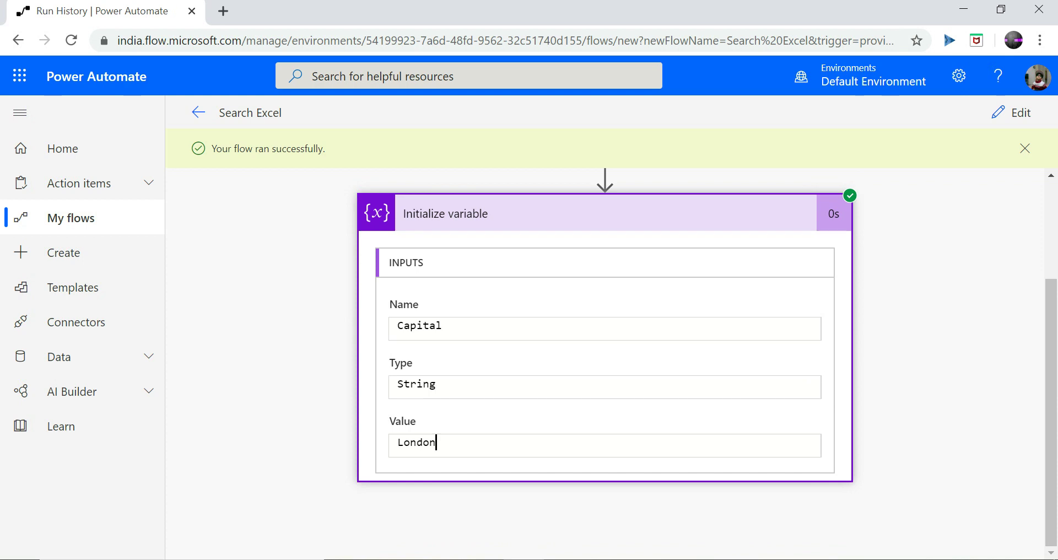